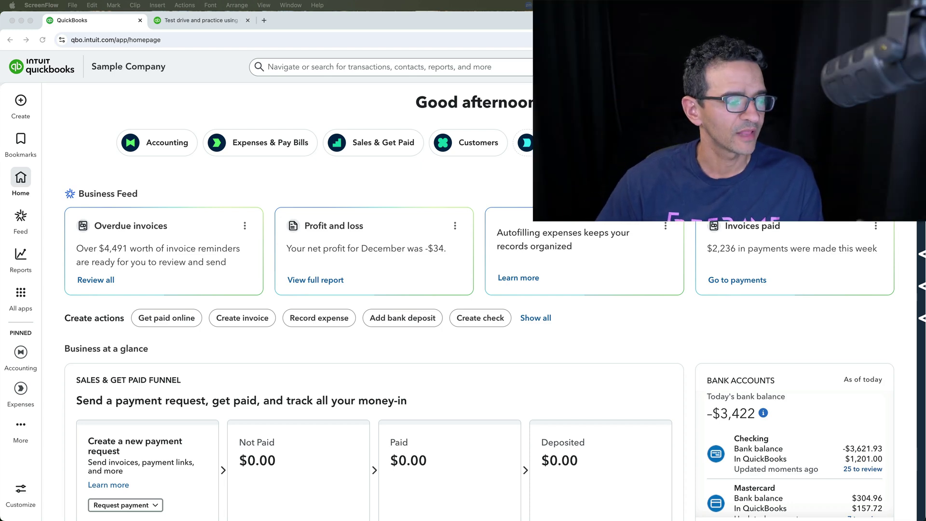
Look over the test drive support article and the create list, then return to the Sample Company home
click(195, 22)
click(71, 42)
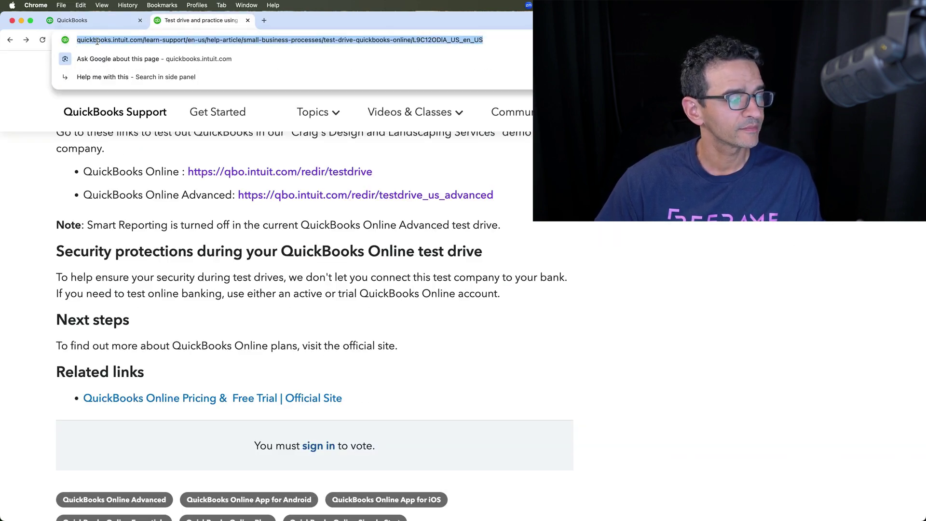
click(515, 228)
scroll(515, 227, up, 10)
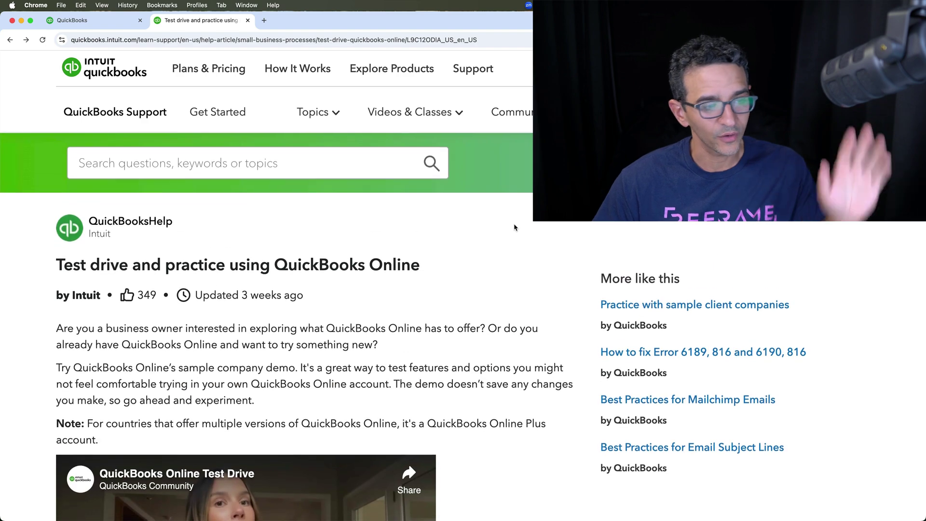
scroll(515, 227, down, 10)
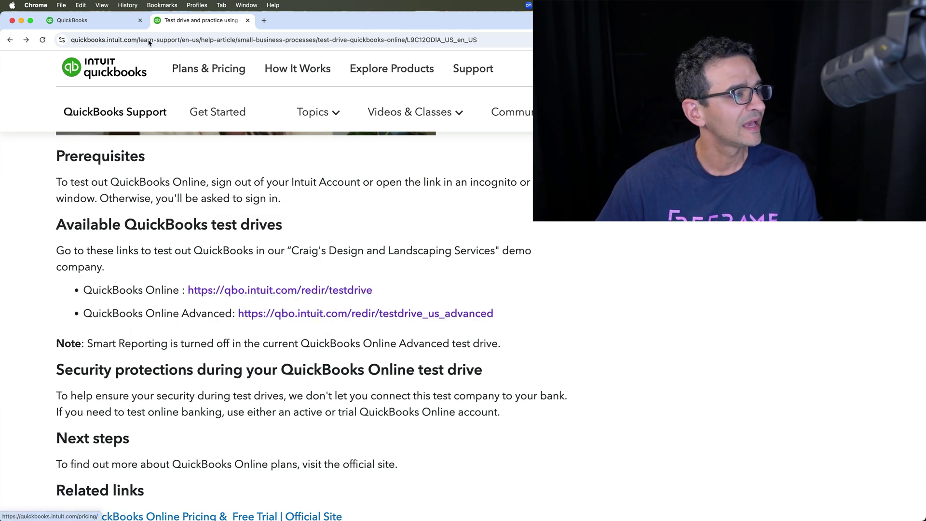
click(92, 21)
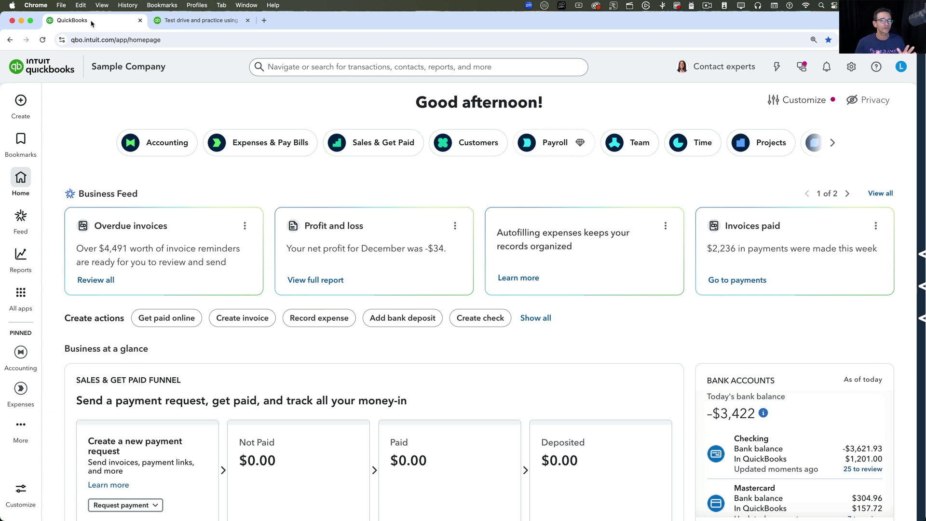
click(21, 101)
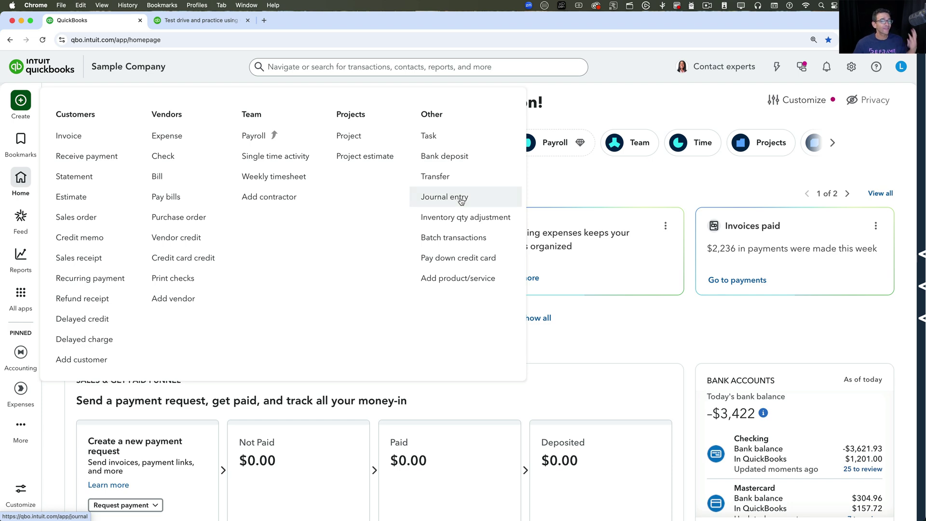
click(21, 101)
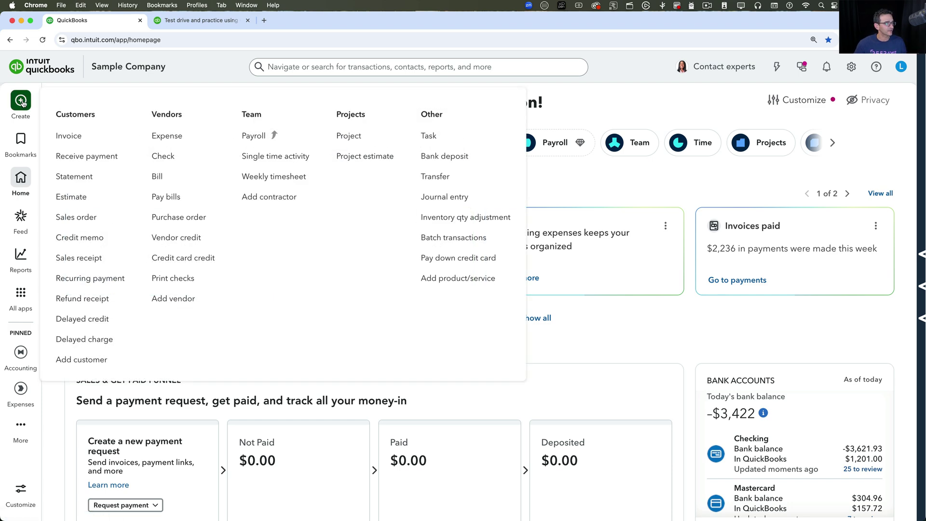
click(22, 101)
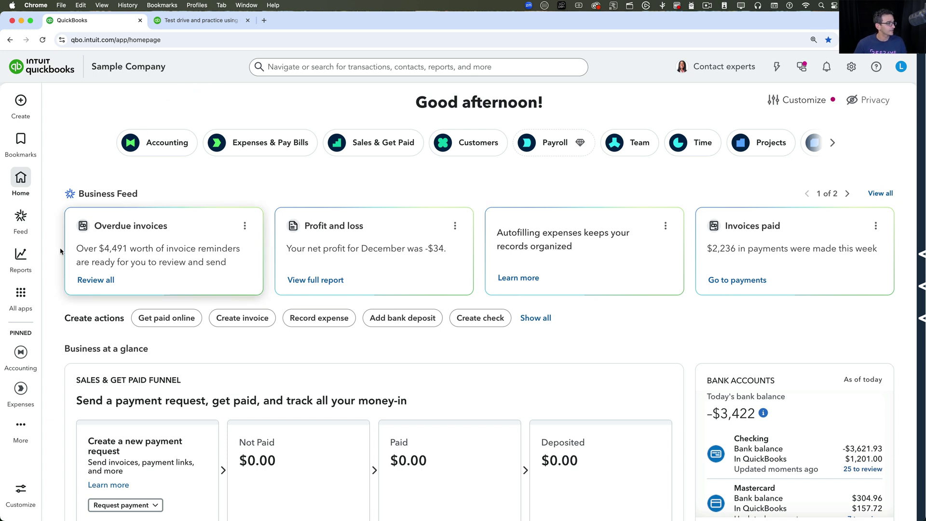
Open the Profit and Loss report, set its period to All Dates, and scroll through it
mouse_move(21, 256)
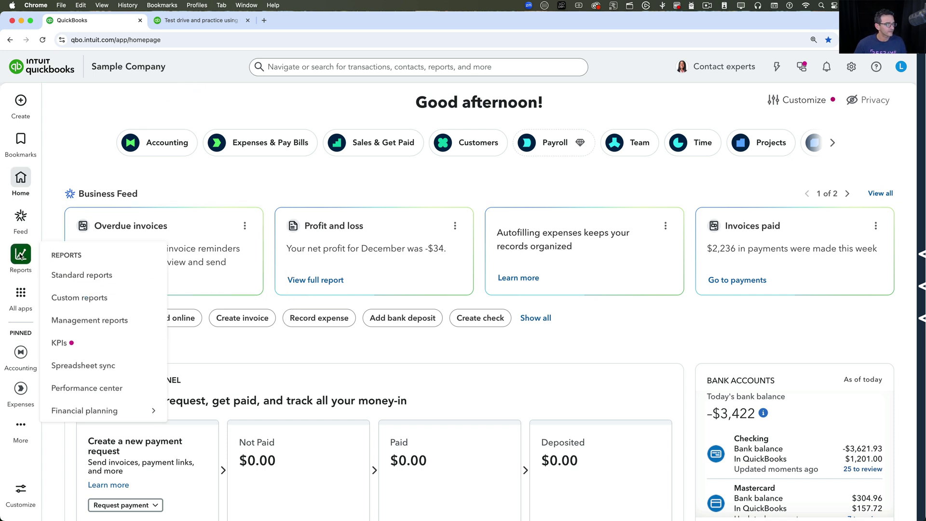
click(20, 256)
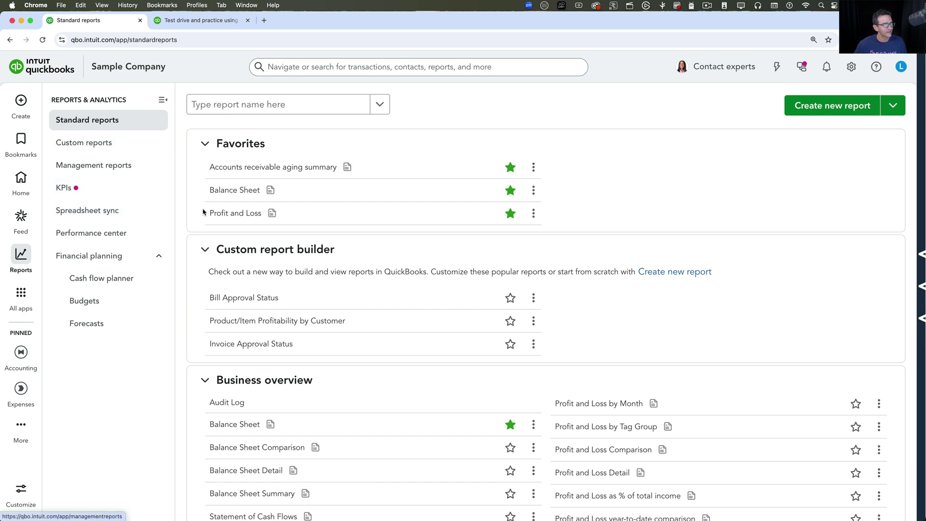
click(242, 215)
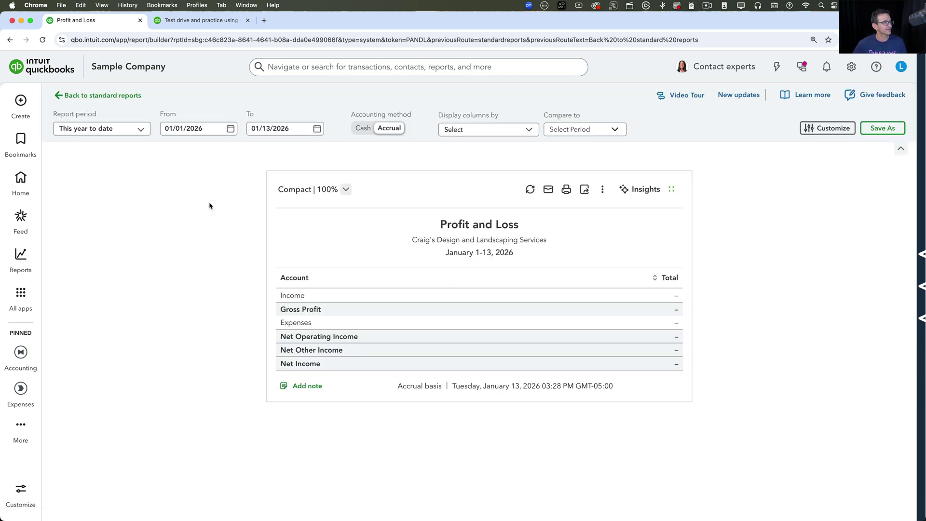
click(103, 132)
scroll(103, 168, up, 5)
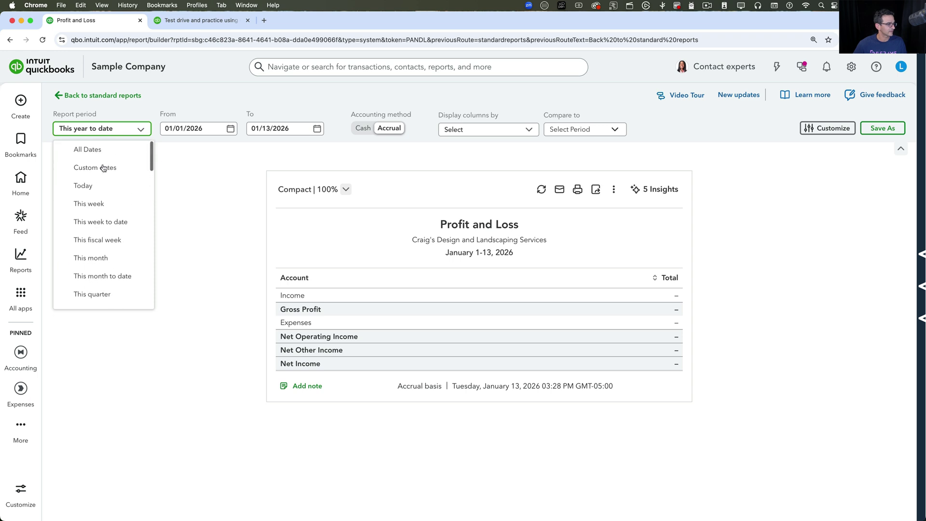
click(97, 150)
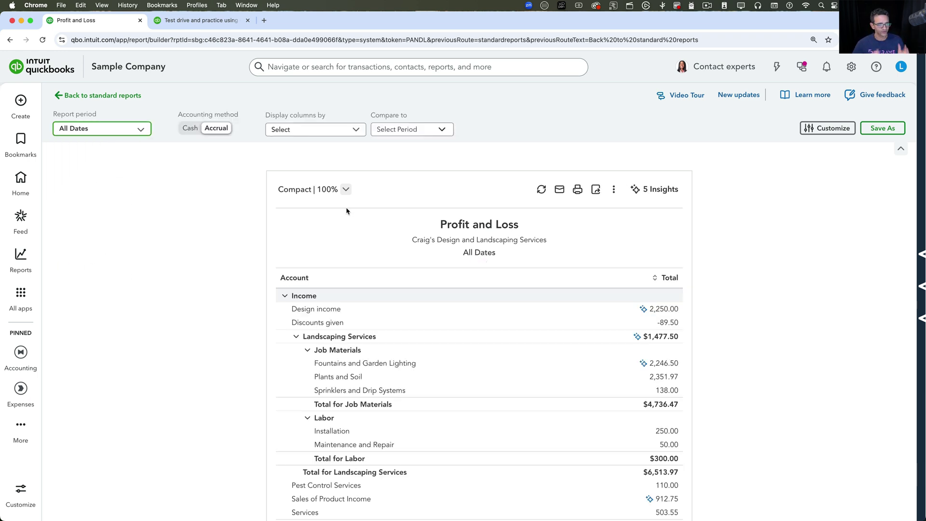
scroll(722, 343, down, 3)
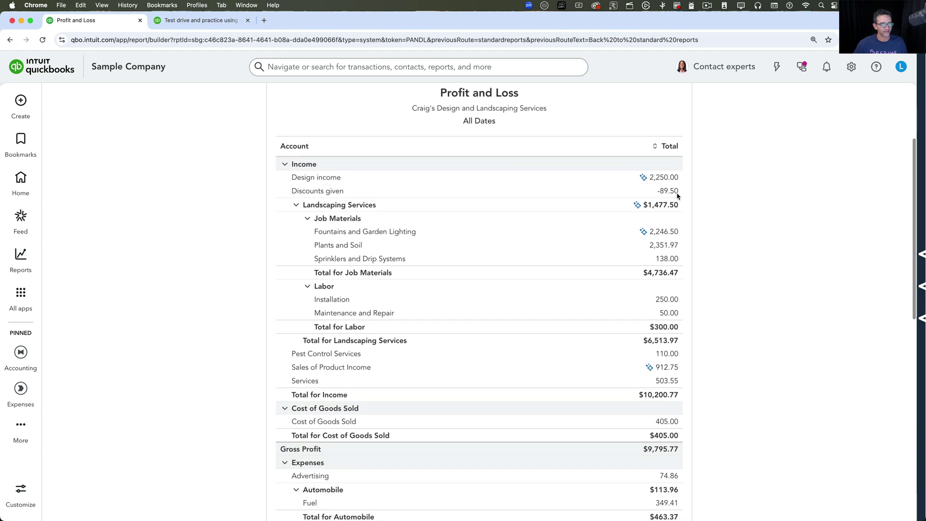
scroll(663, 348, down, 3)
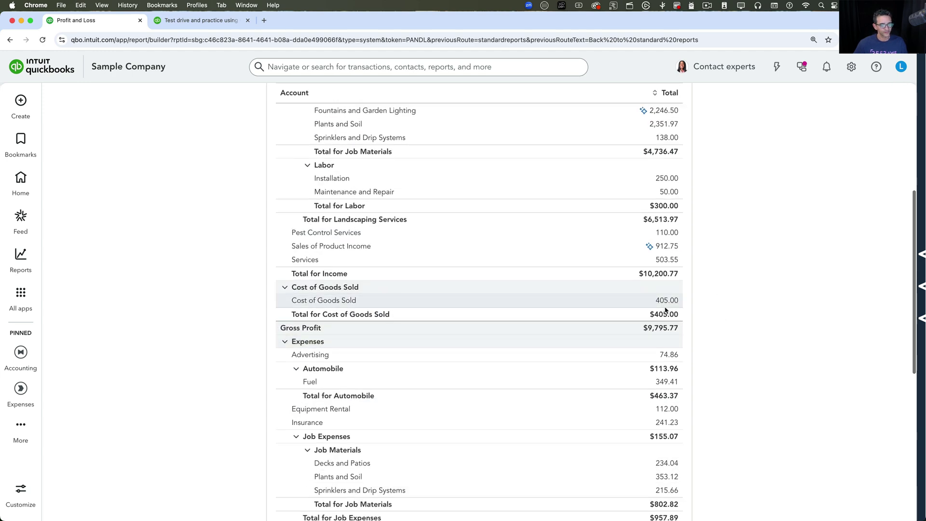
scroll(663, 321, down, 8)
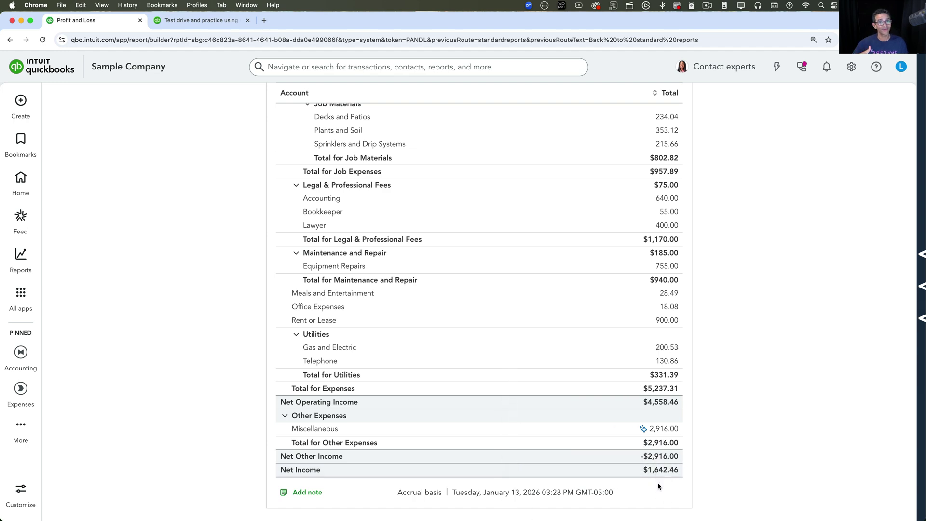
scroll(578, 386, up, 20)
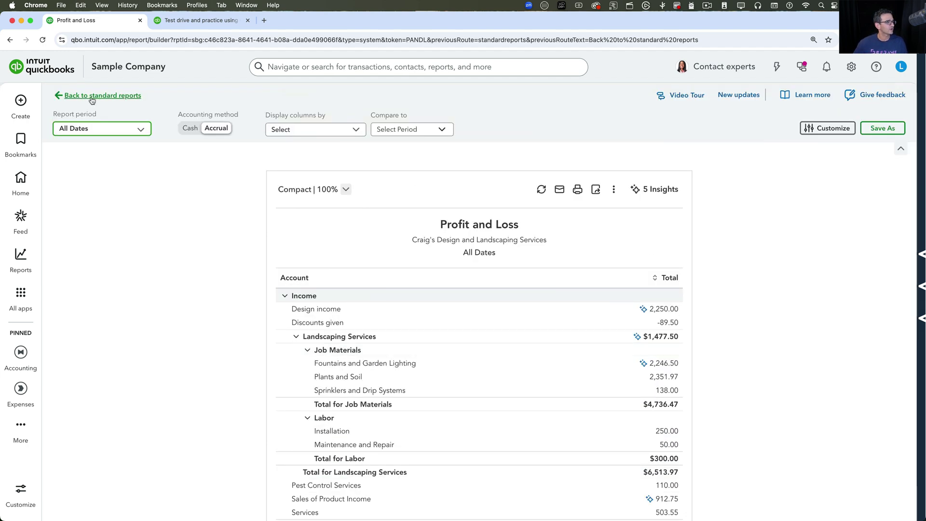
Go back to Standard reports and bring up the Sales & Get Paid submenu under All apps
click(67, 96)
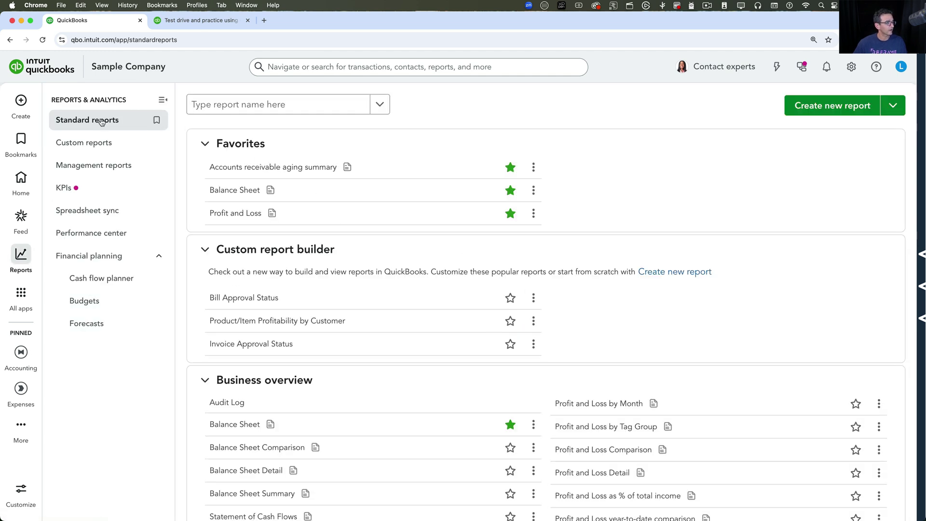
mouse_move(21, 293)
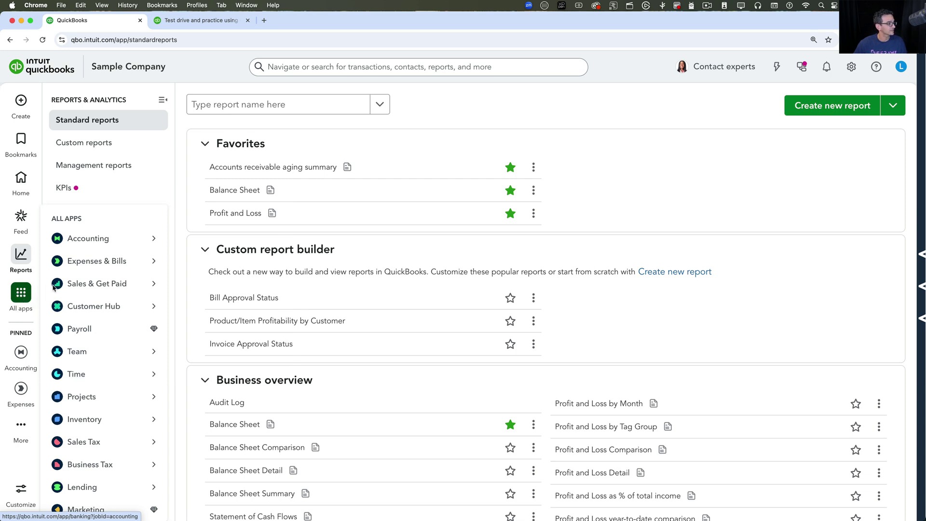
mouse_move(114, 274)
mouse_move(115, 291)
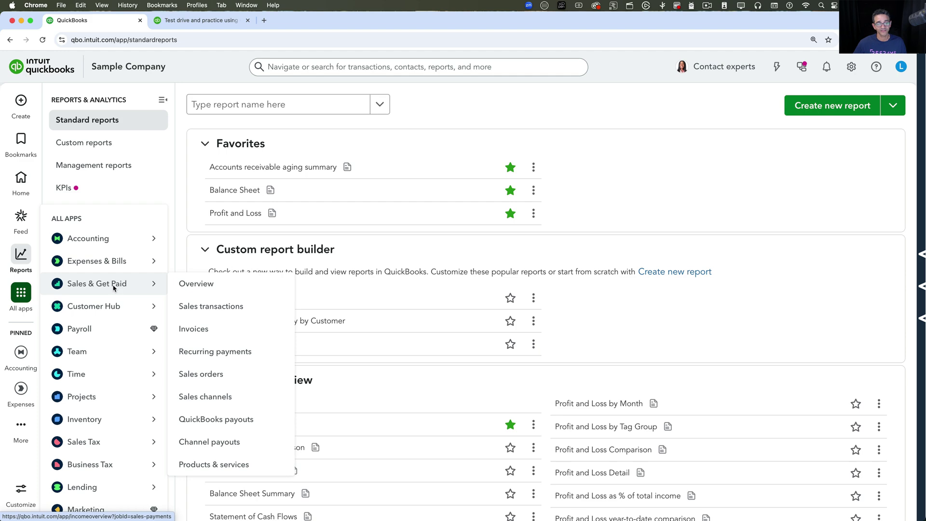
Open the invoices list and set its status filter to Unpaid, showing 20 invoices
click(215, 334)
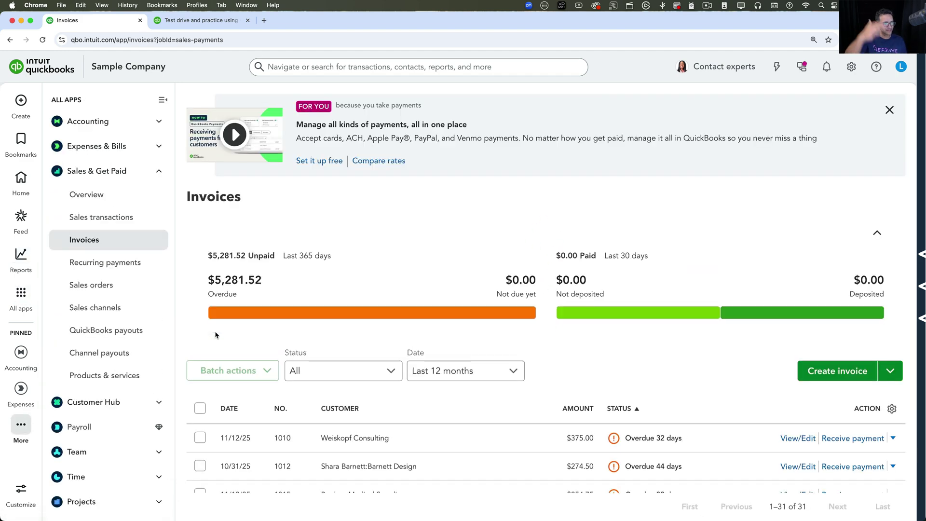
scroll(444, 364, down, 3)
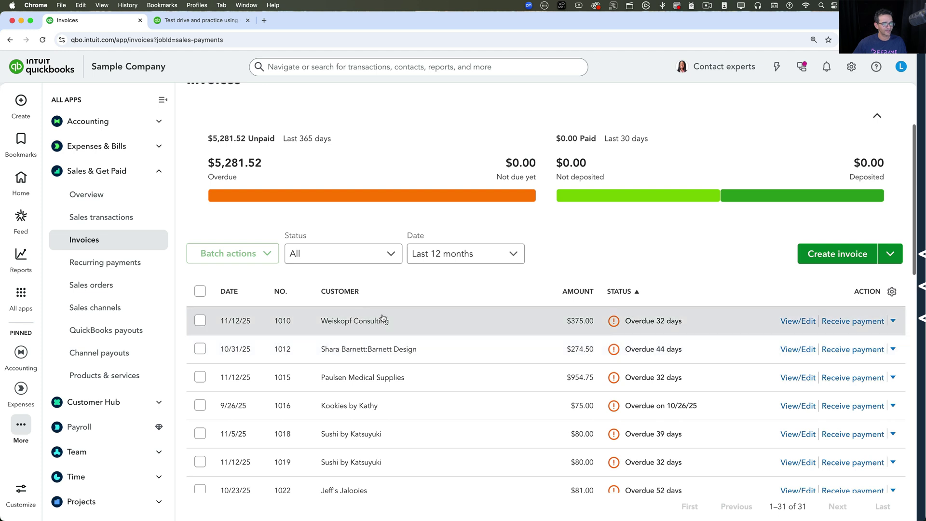
click(347, 255)
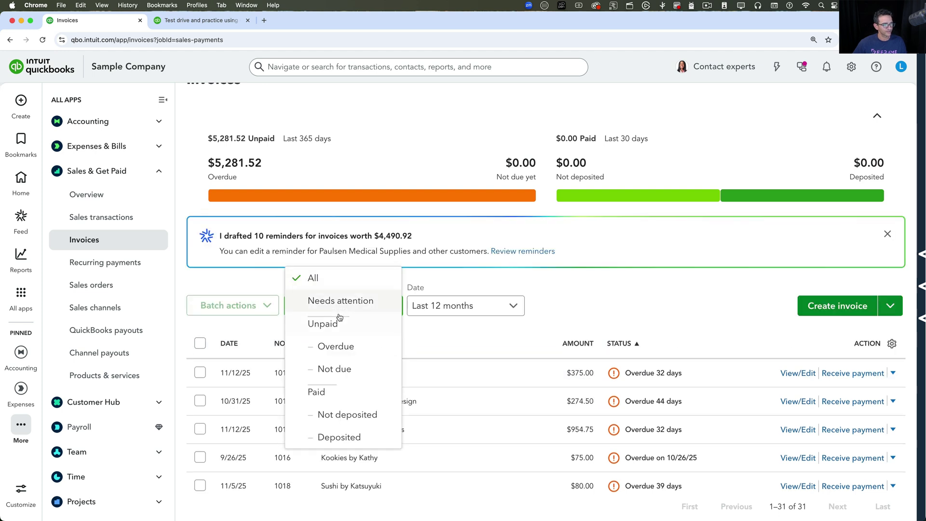
click(335, 394)
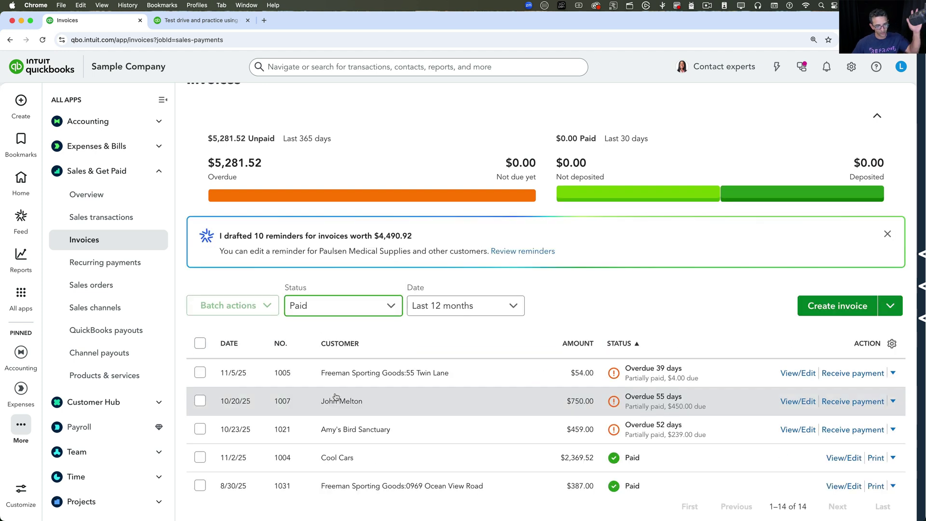
click(335, 304)
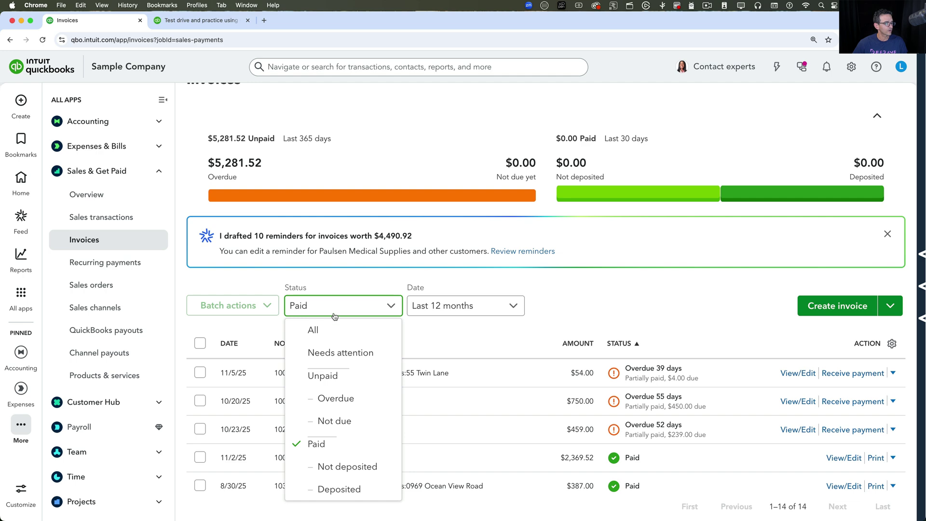
click(332, 376)
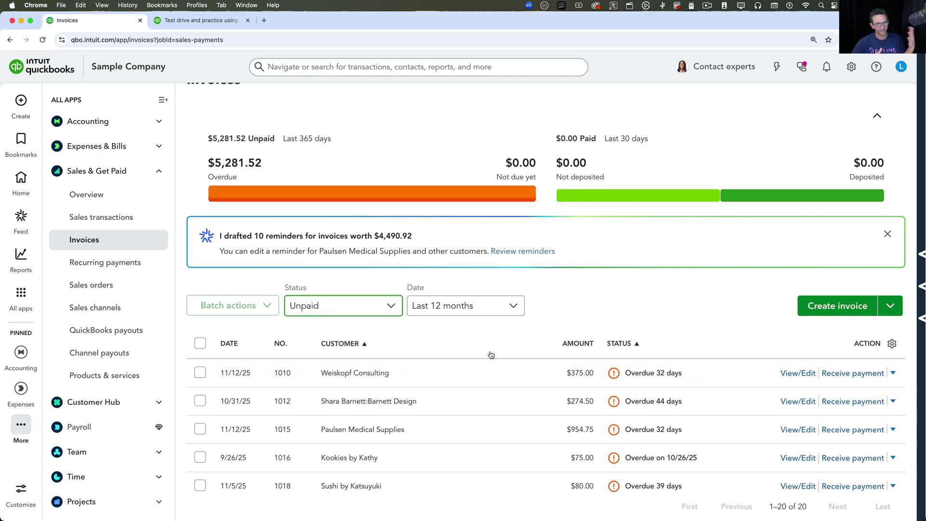
scroll(491, 355, down, 4)
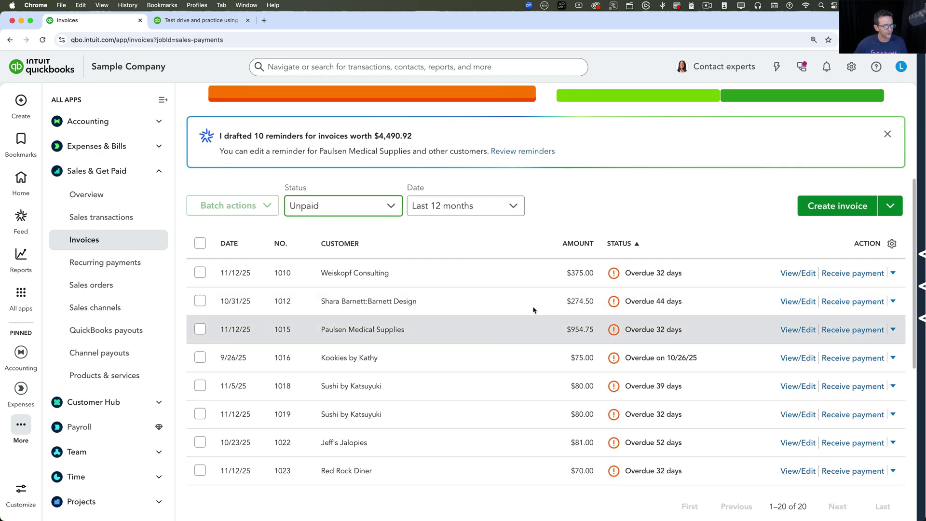
Open invoice 1015 for Paulsen Medical Supplies, review its lines and $954.75 total, then close it
click(351, 329)
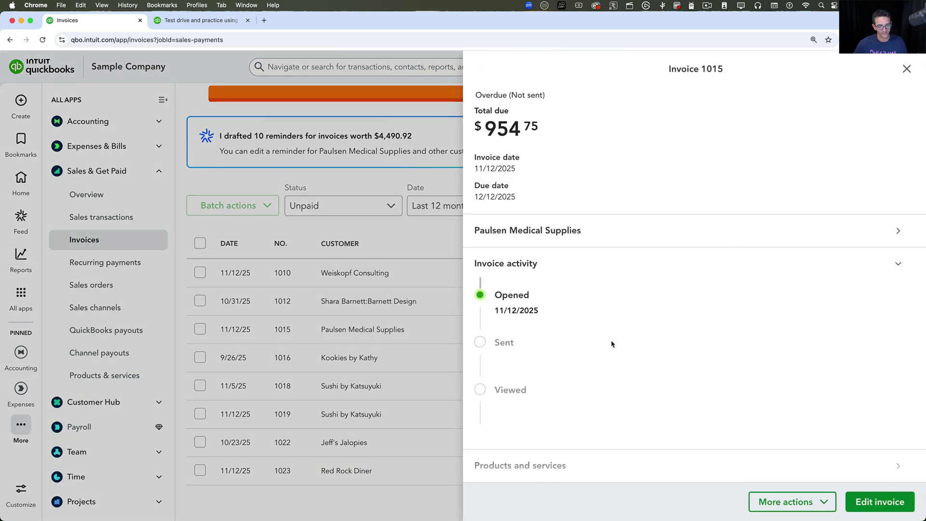
click(886, 501)
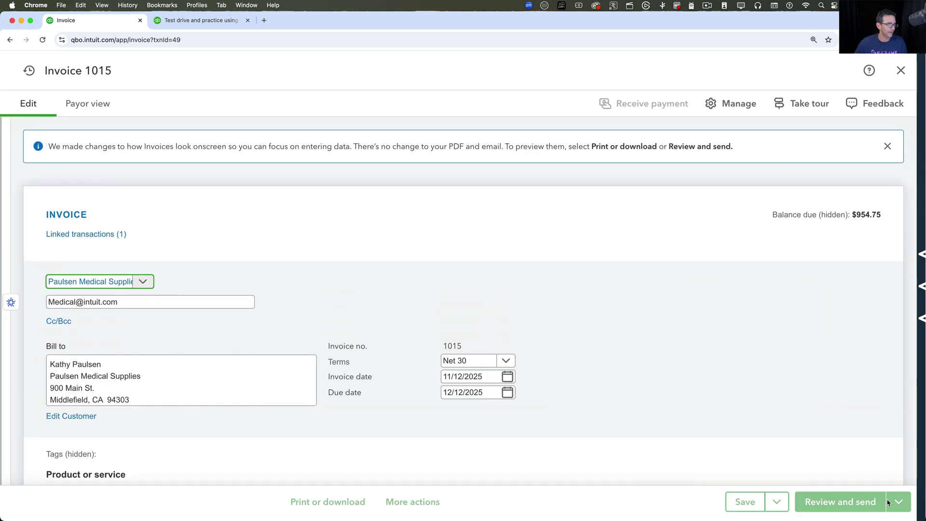
scroll(261, 310, down, 5)
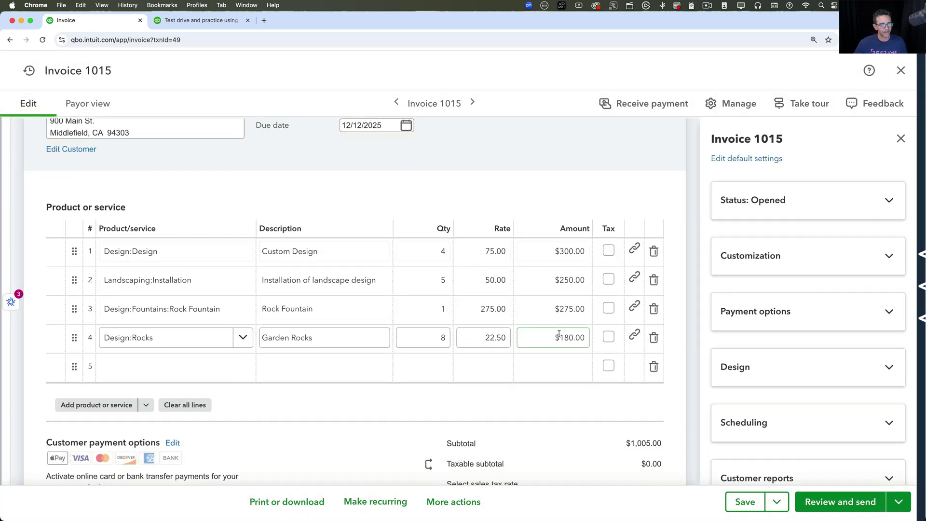
scroll(492, 362, down, 3)
scroll(493, 408, down, 3)
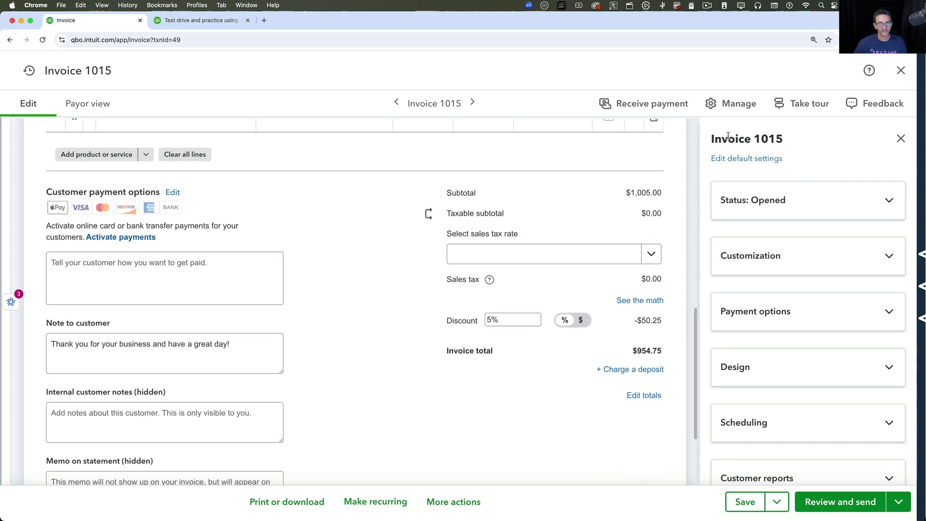
click(900, 71)
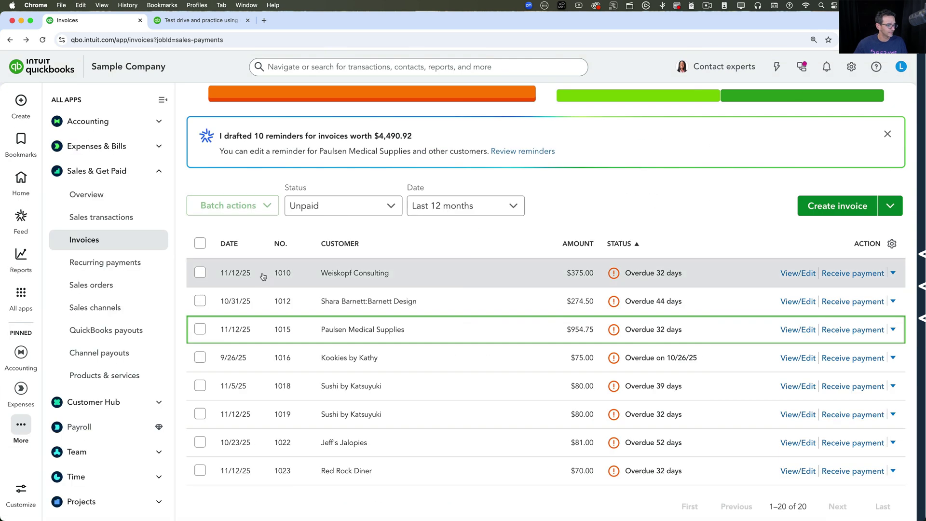
Dismiss the 'I drafted 10 reminders' notice and scroll back up the page
click(888, 133)
scroll(686, 186, up, 2)
scroll(685, 186, up, 2)
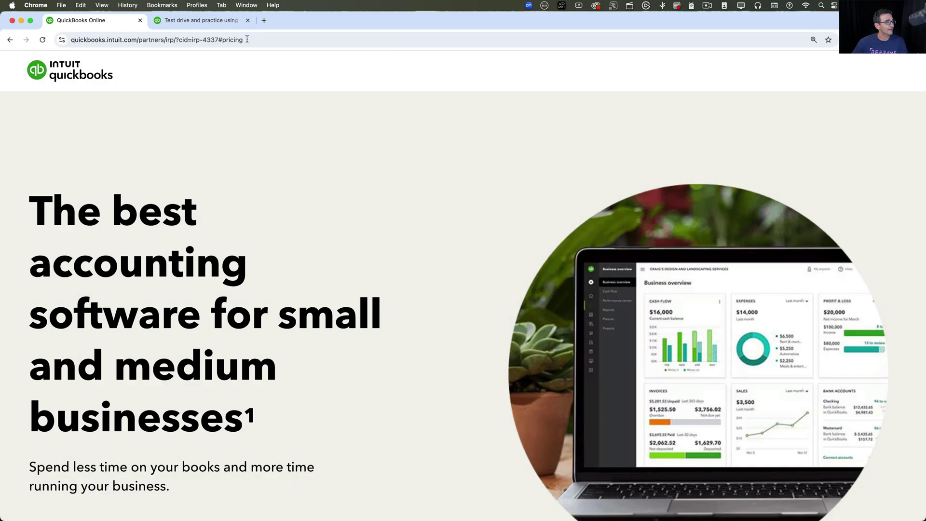
Scroll to the pricing cards: Simple Start $26.60, Essentials $52.50, Plus $80.50, Advanced $192.50
click(247, 39)
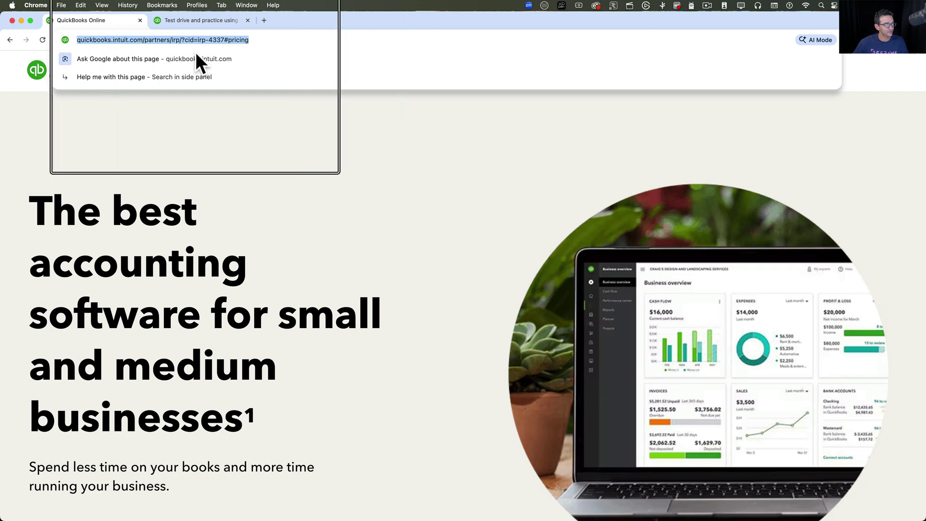
click(321, 241)
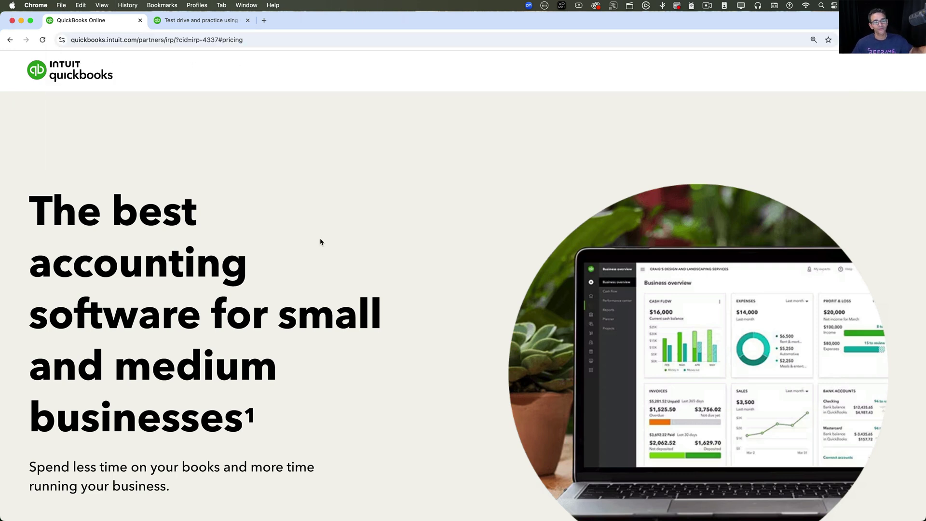
scroll(321, 241, down, 6)
scroll(96, 231, down, 6)
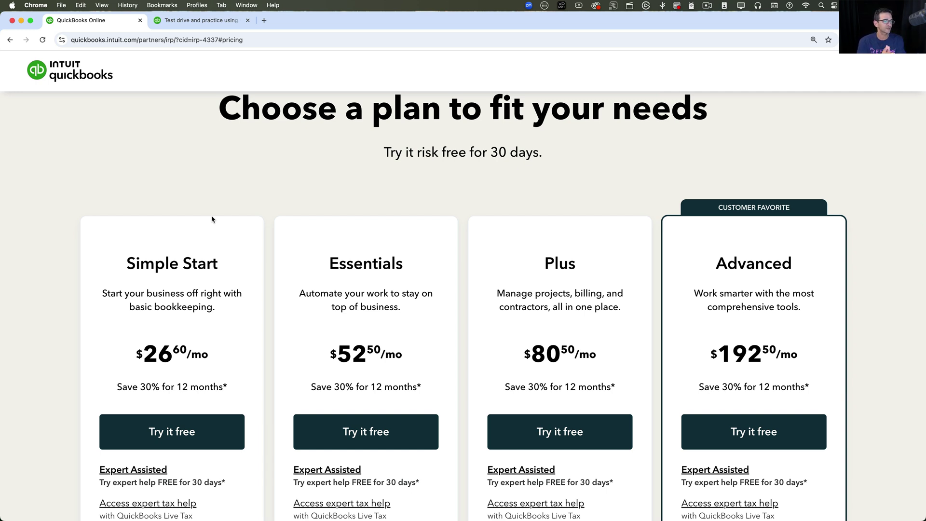
scroll(213, 219, down, 5)
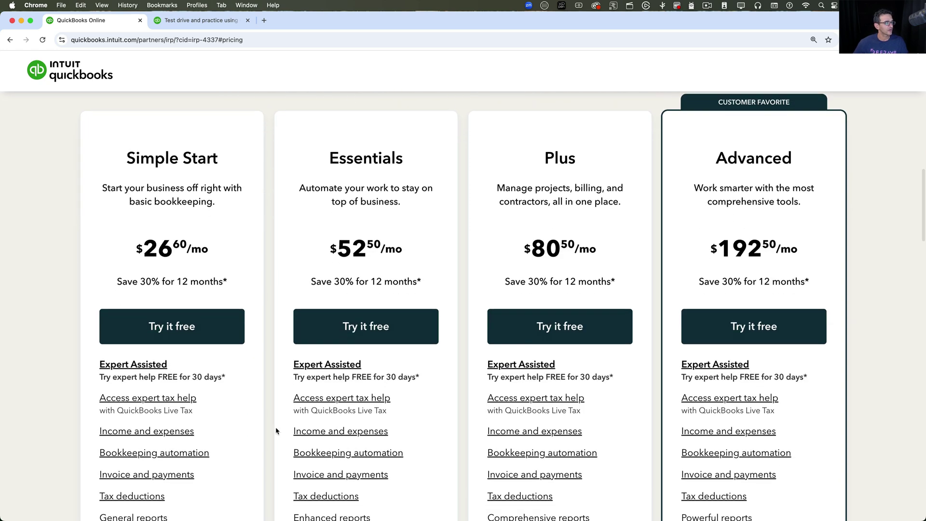
scroll(275, 429, down, 4)
mouse_move(158, 356)
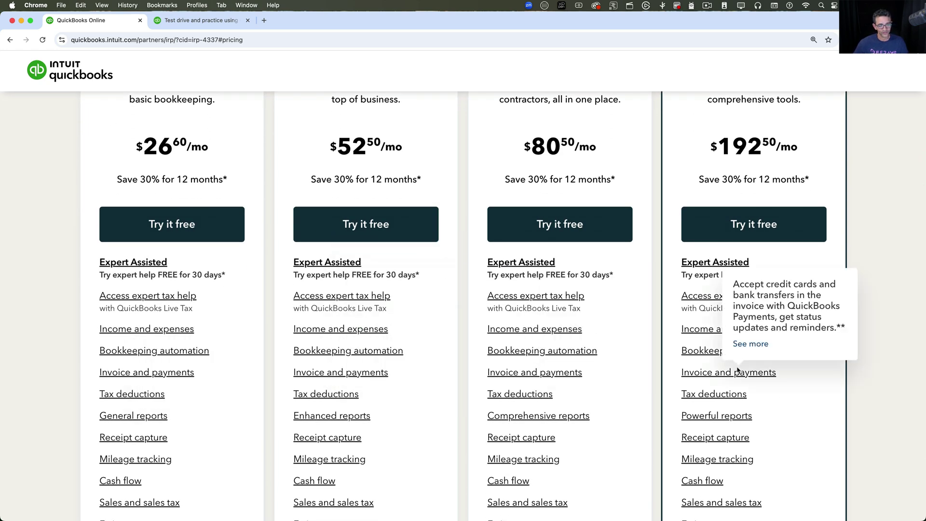
mouse_move(218, 393)
scroll(217, 393, up, 5)
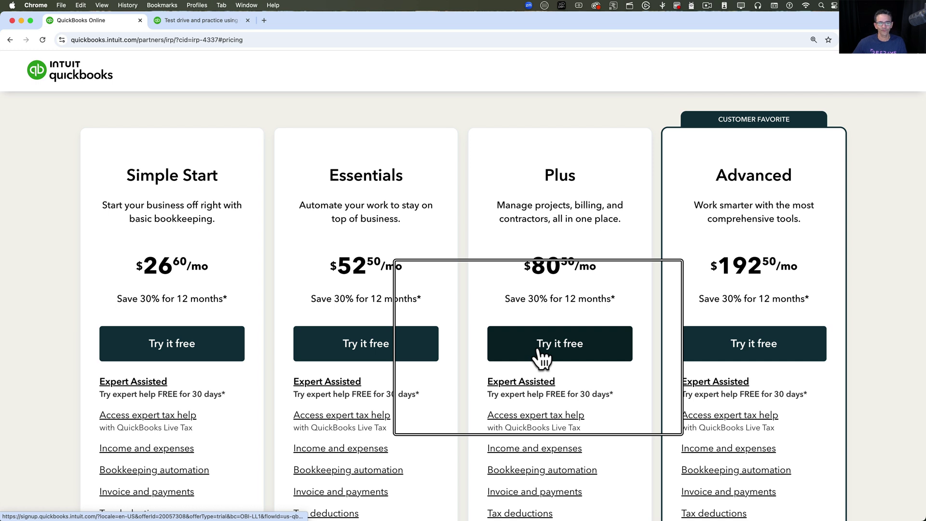
Start a Plus free trial, fill in the sign-up e-mail, password and phone, and submit
click(562, 343)
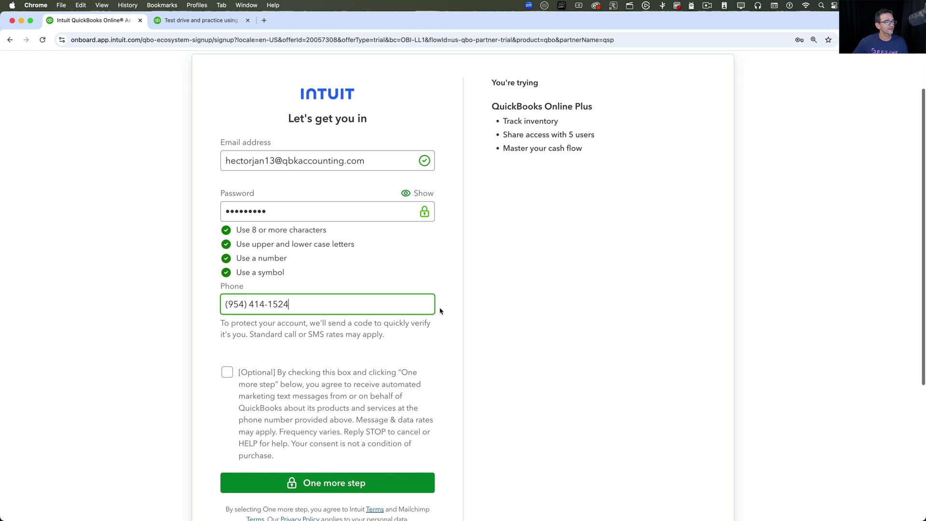
scroll(285, 224, down, 1)
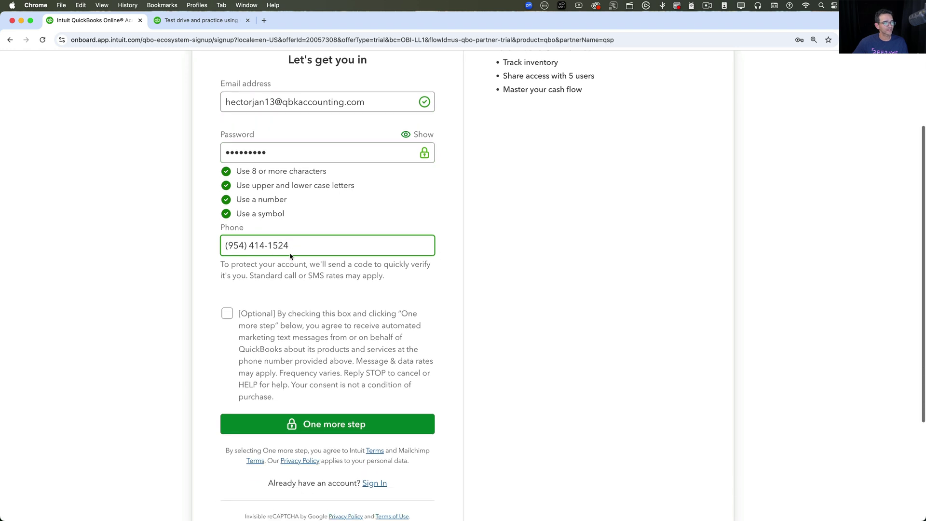
click(331, 424)
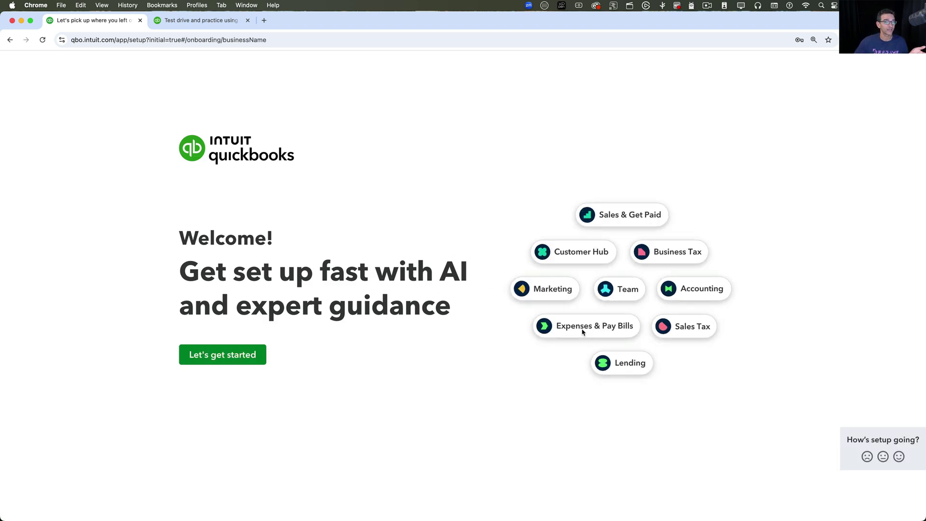
Answer the onboarding questions, entering the consulting business's name, until the Home page loads
key(Return)
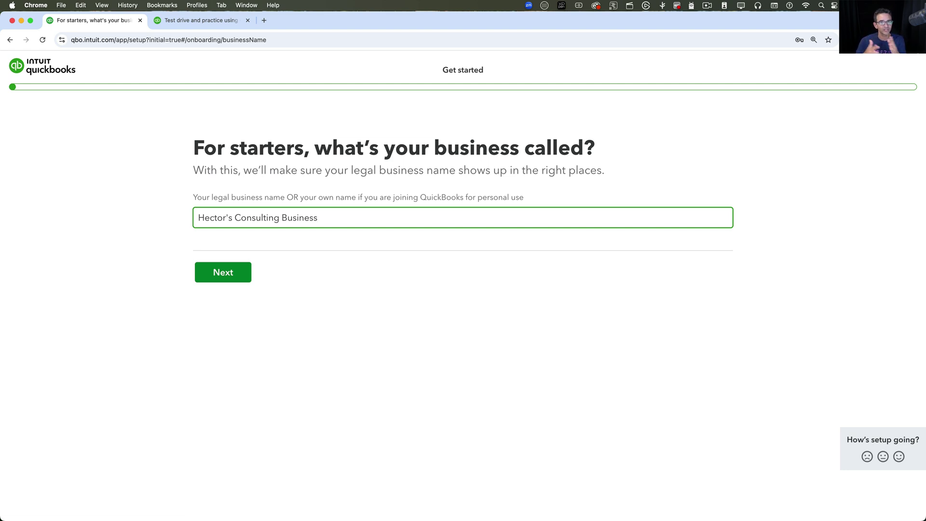
click(223, 272)
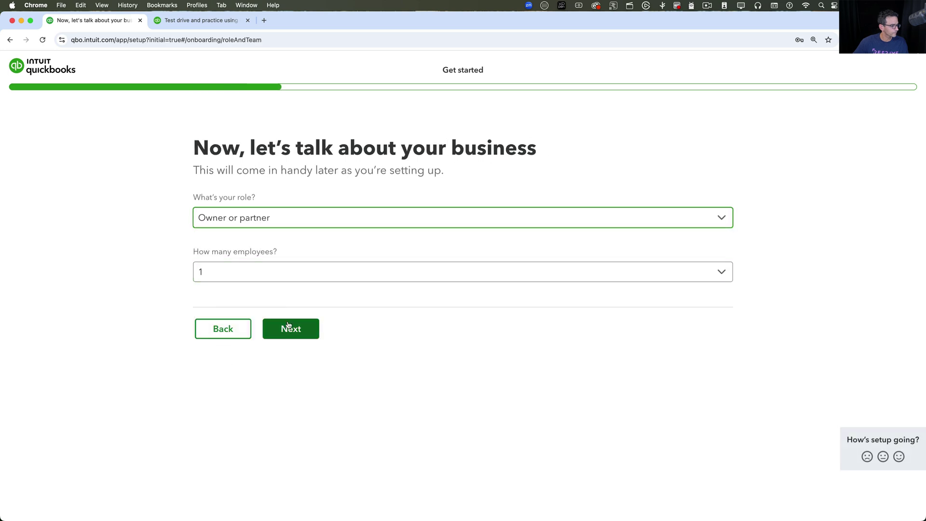
click(288, 325)
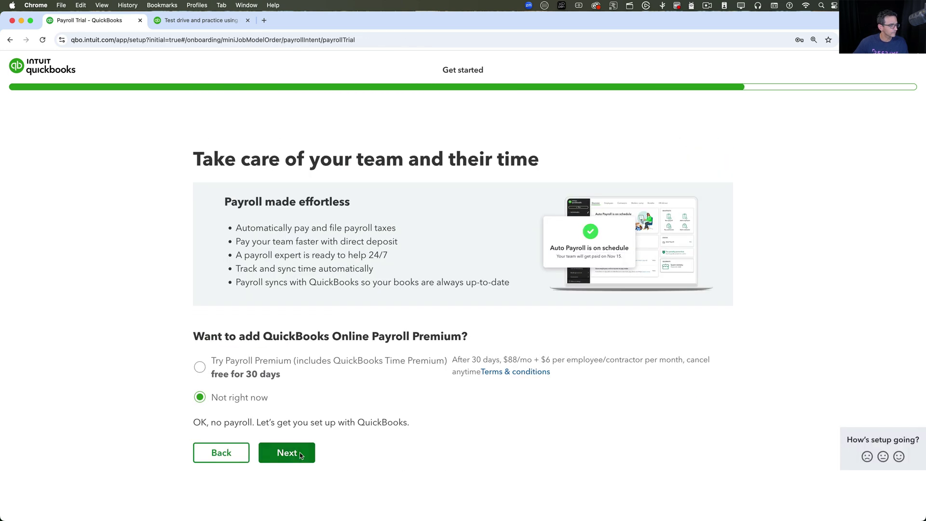
click(300, 456)
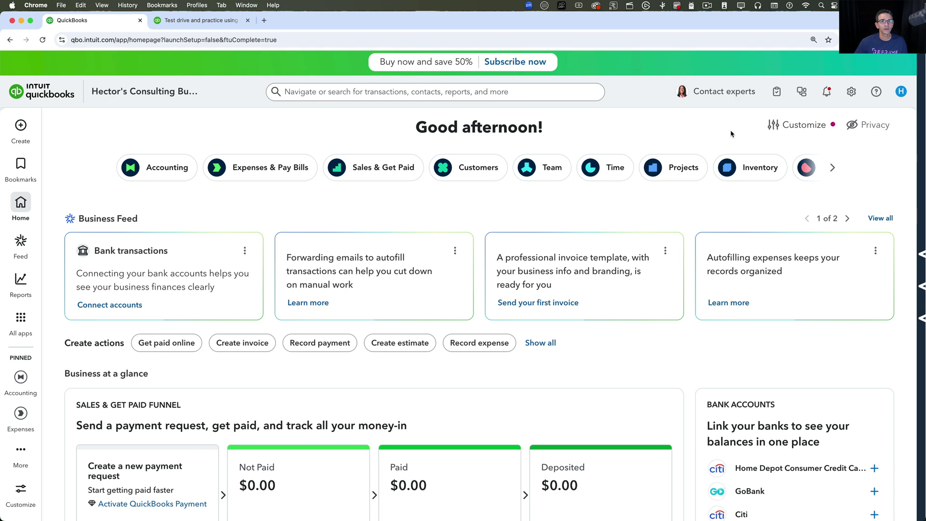
Check the Plus trial's subscription and billing details (ending 02/13/2026), then return to the Home dashboard
click(852, 92)
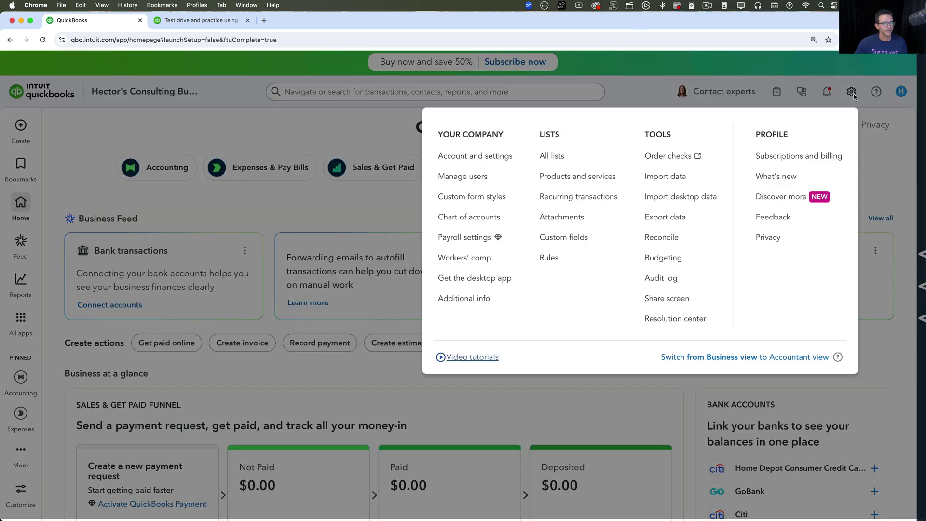
click(826, 159)
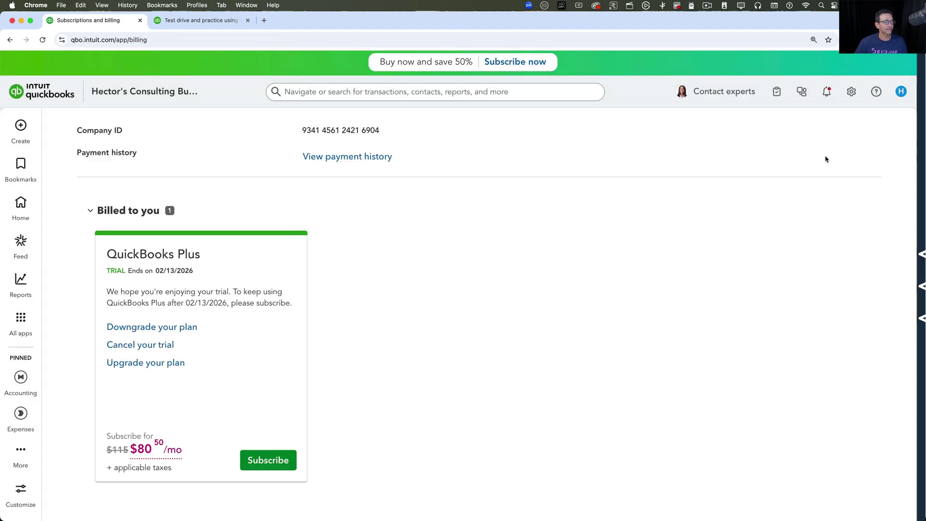
scroll(531, 314, down, 2)
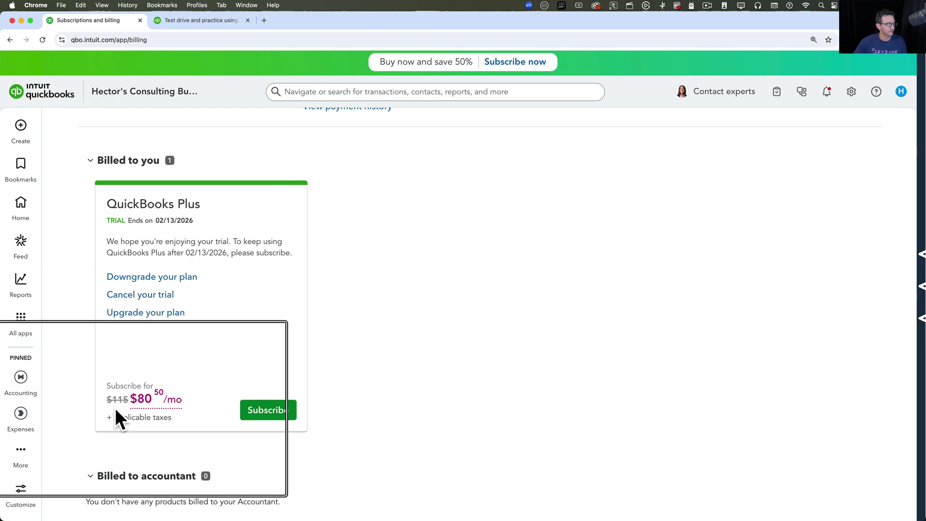
mouse_move(147, 396)
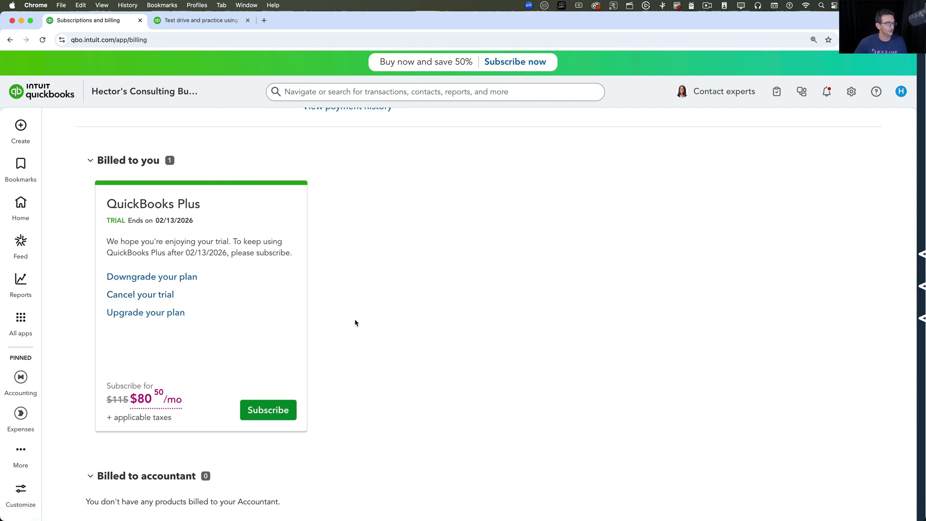
click(20, 205)
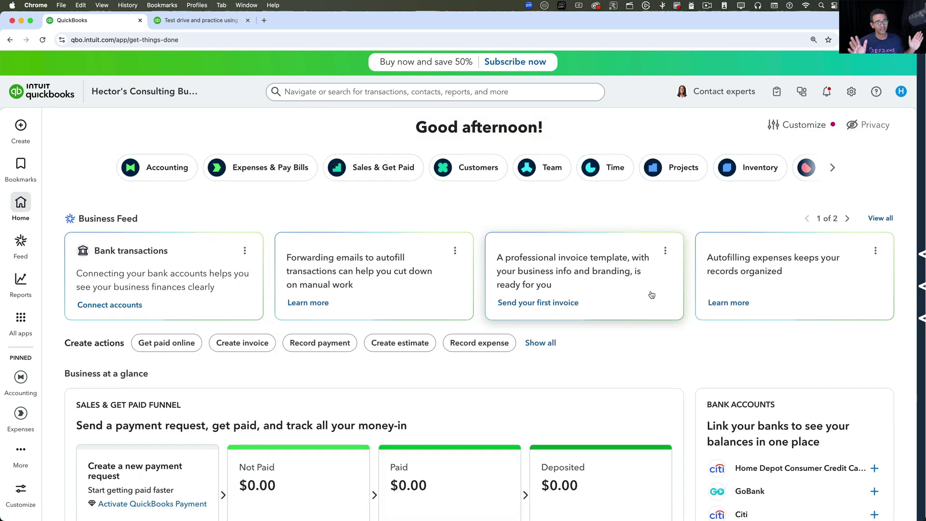
Open Account and settings and review the Usage, Payments, QuickBooks Checking and Sales sections
click(852, 94)
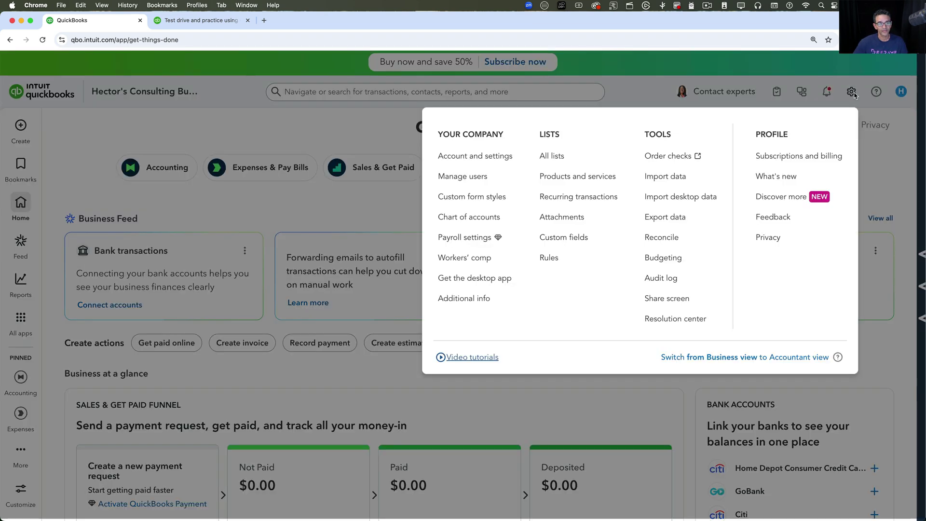
click(470, 157)
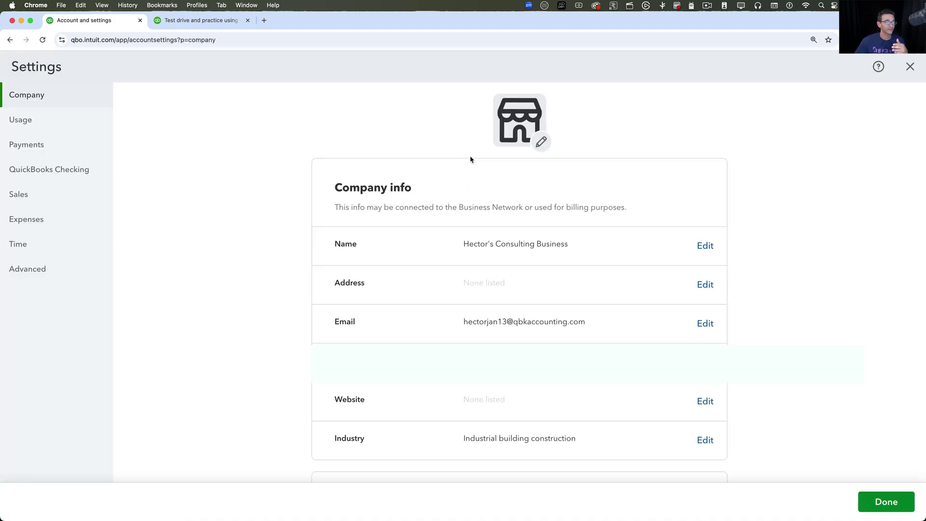
click(24, 121)
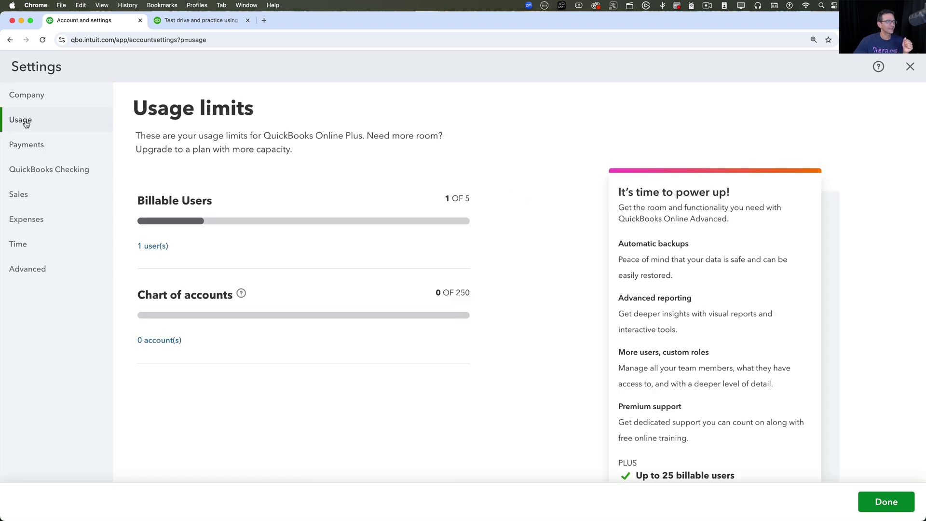
click(21, 148)
click(18, 176)
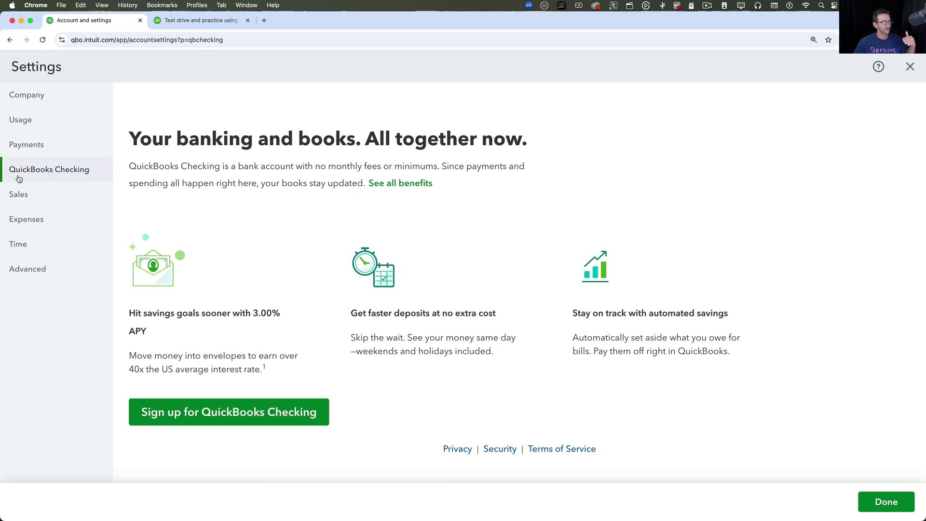
click(22, 200)
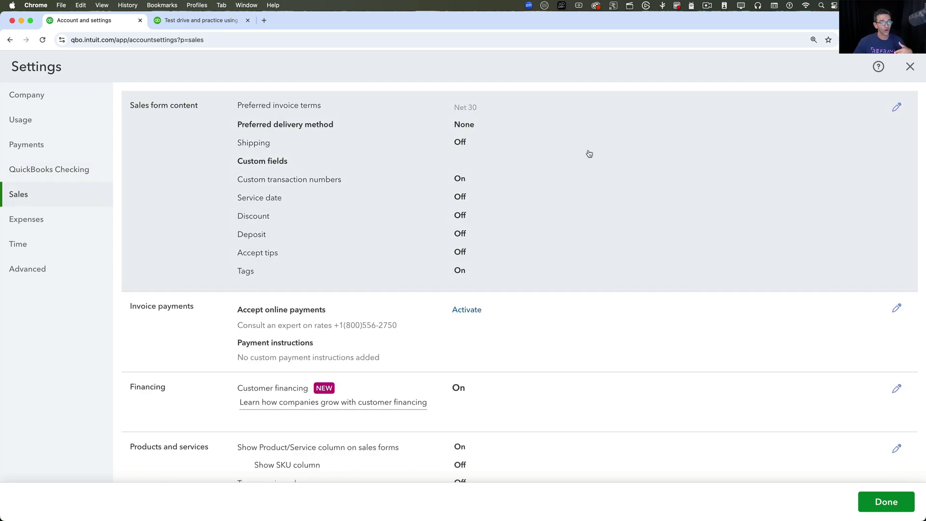
scroll(589, 153, down, 6)
scroll(588, 154, down, 3)
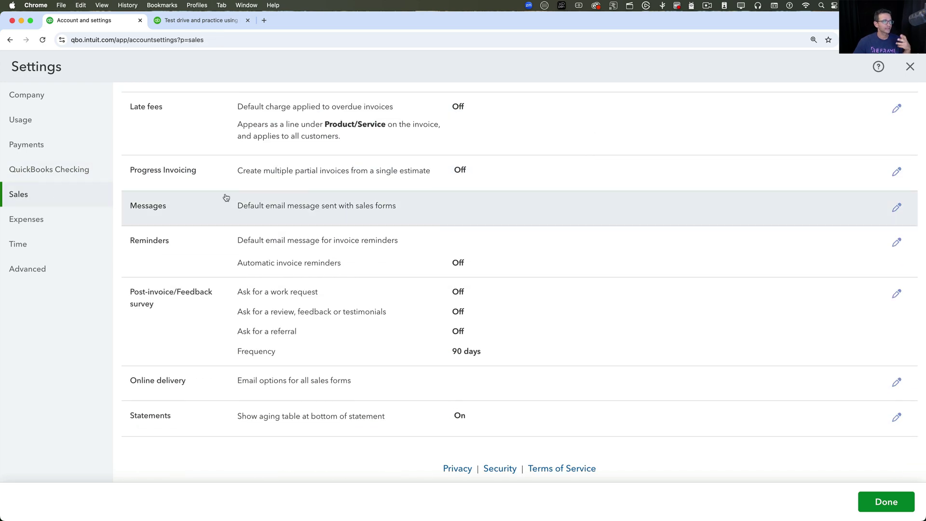
Review the Expenses, Time and Advanced settings, then close settings back to the dashboard
click(50, 221)
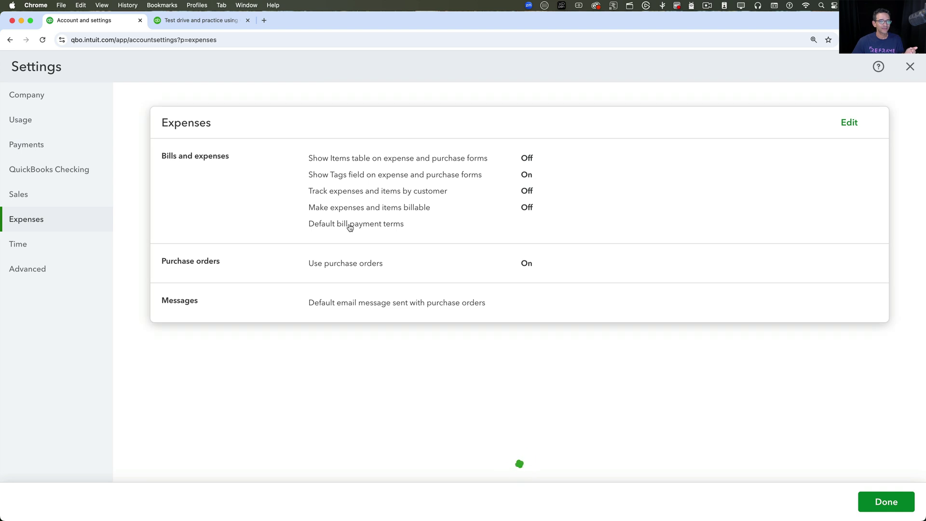
click(71, 240)
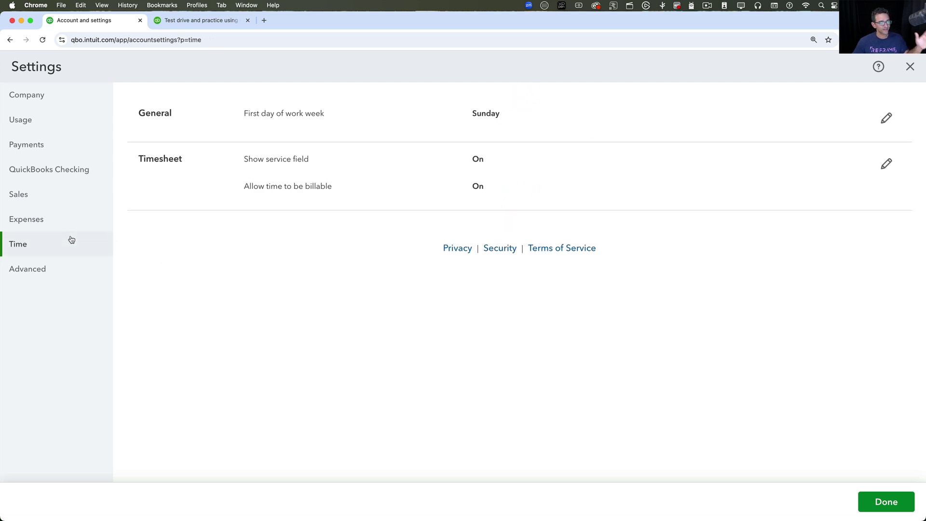
click(42, 270)
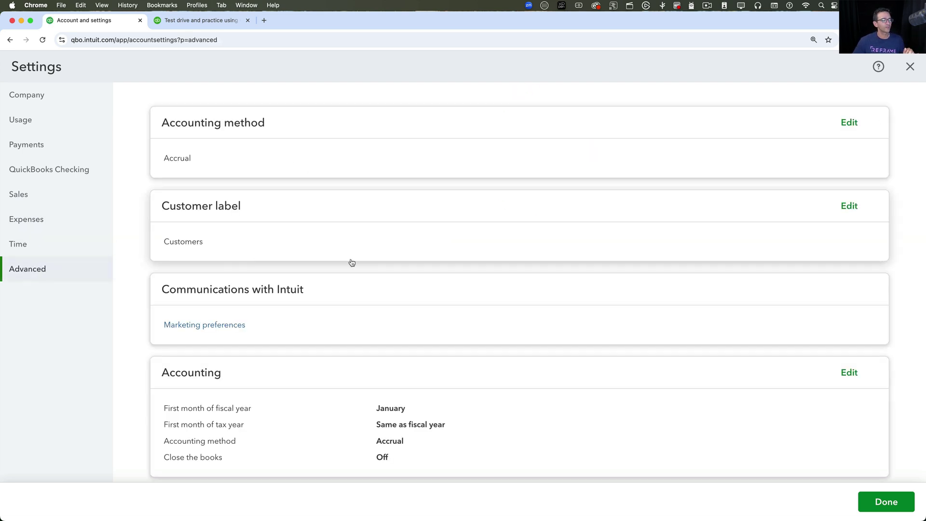
scroll(352, 262, down, 6)
scroll(351, 263, down, 5)
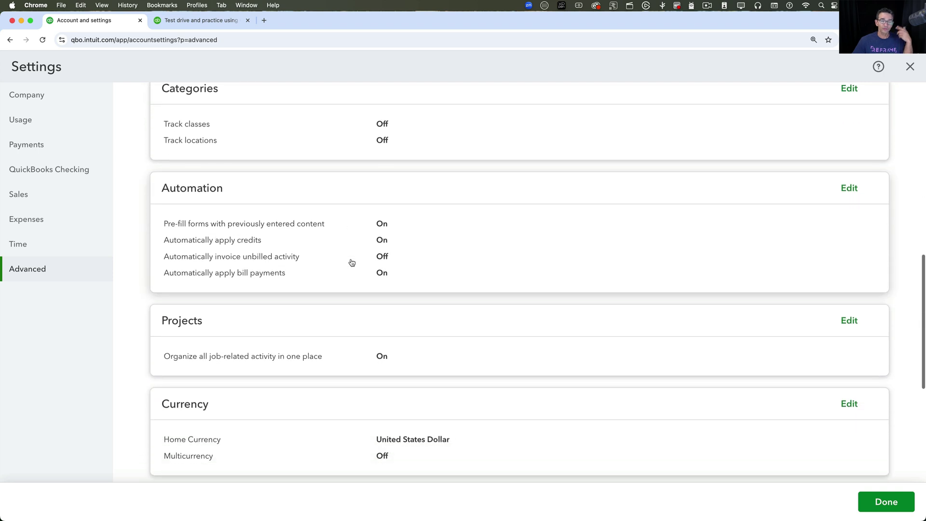
scroll(352, 262, down, 6)
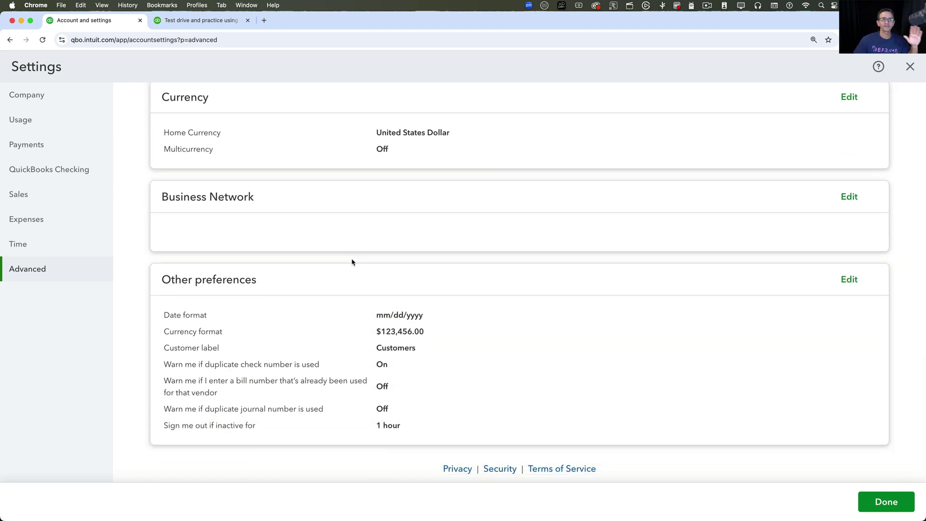
click(911, 69)
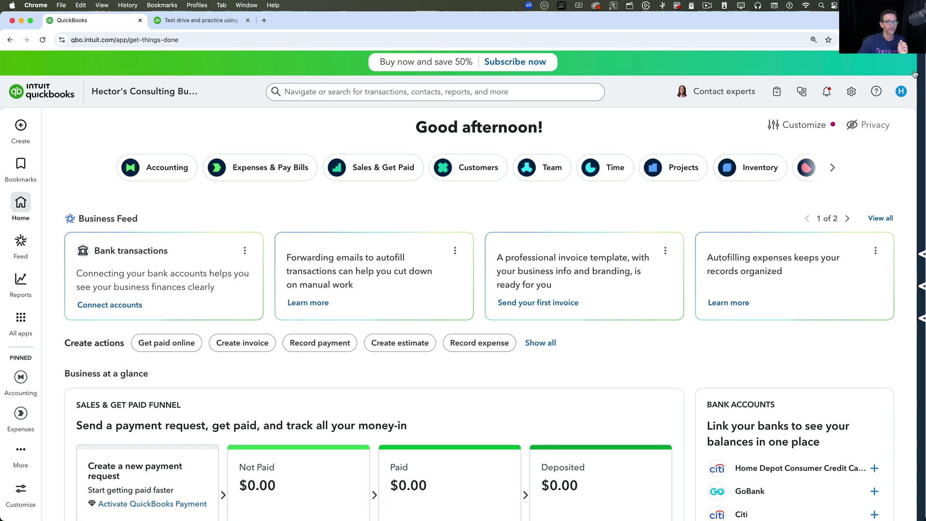
Slide open the RightTool sidebar from the right edge of the QuickBooks dashboard
click(920, 84)
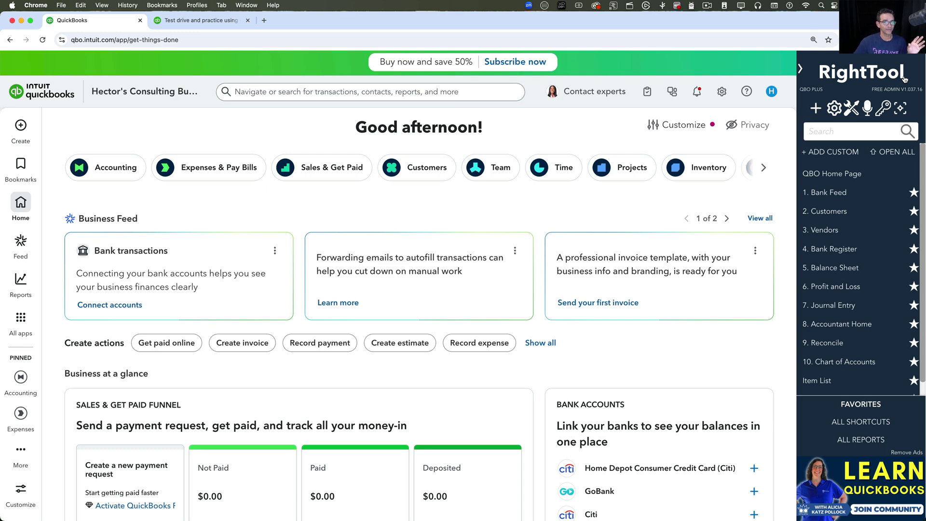
Open the RightTool for QuickBooks Online store listing and browse its 140 ratings and reviews
click(905, 79)
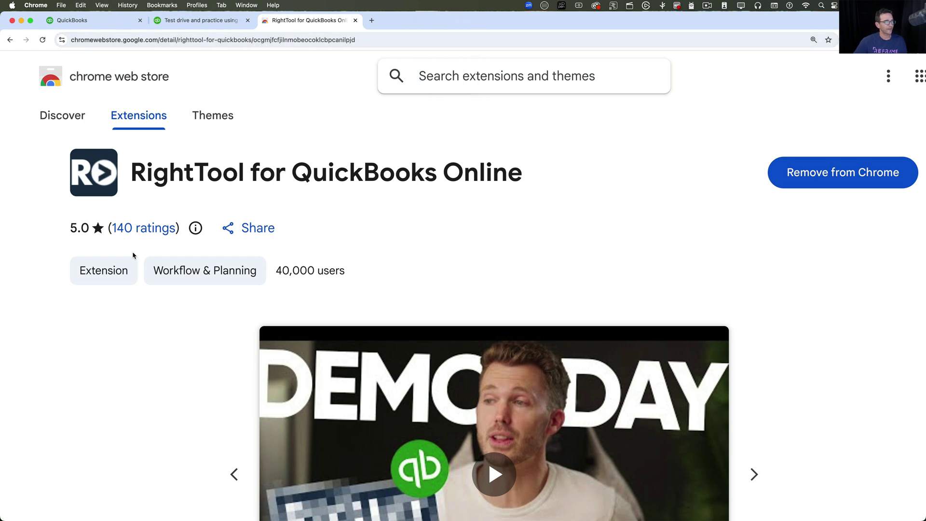
right_click(97, 236)
click(97, 166)
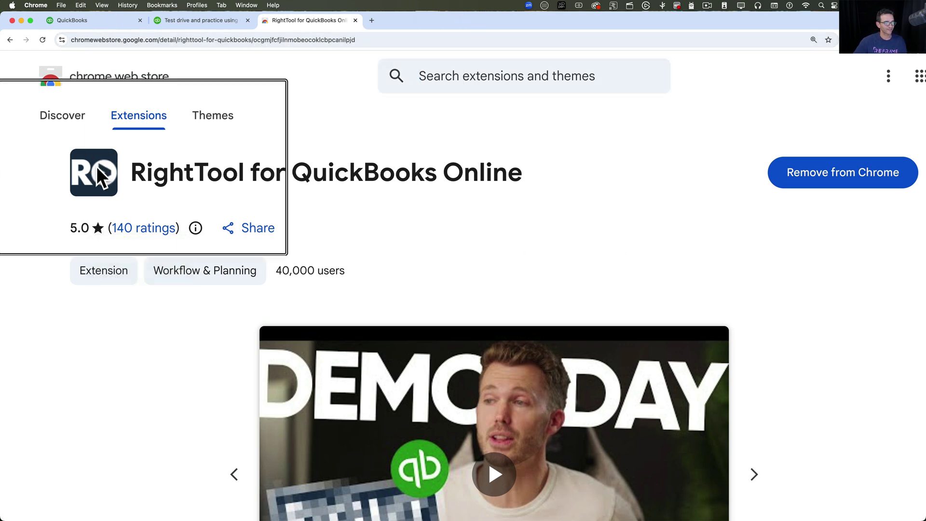
click(142, 233)
scroll(415, 263, down, 10)
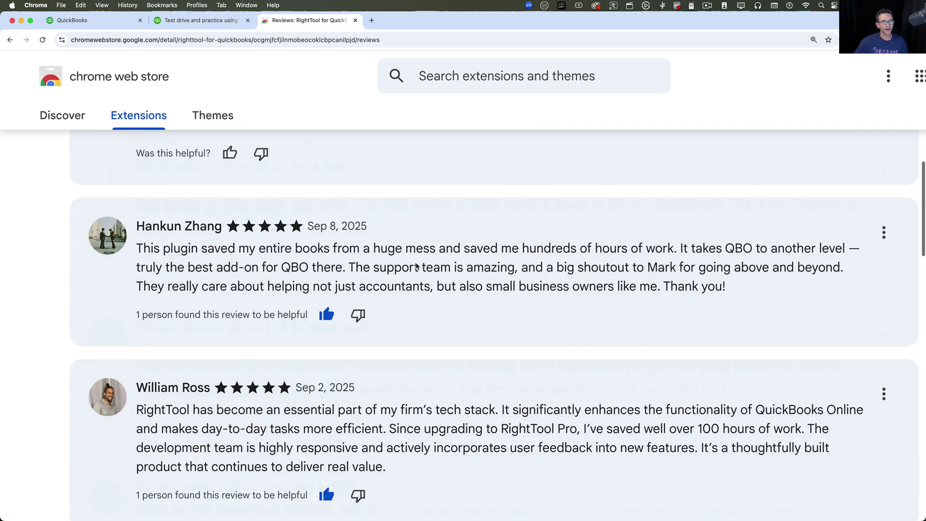
scroll(417, 266, up, 13)
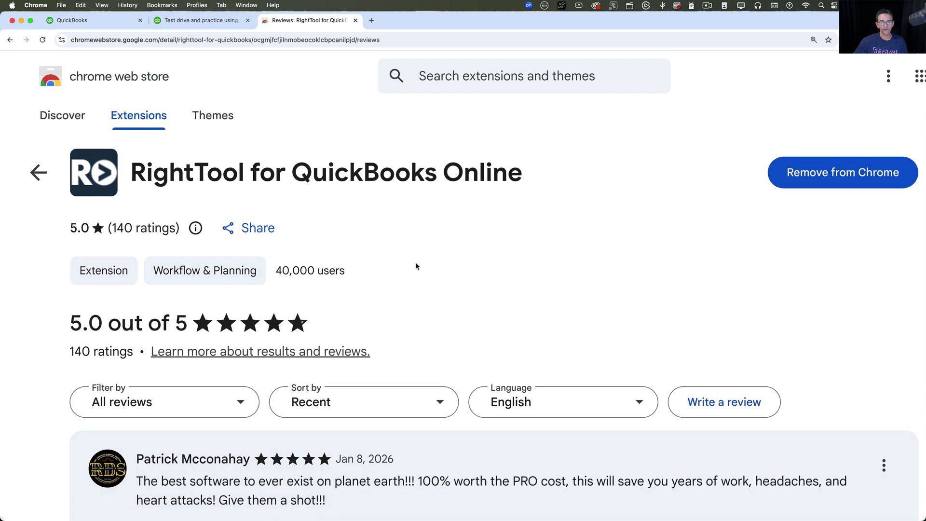
Remove RightTool for QuickBooks Online from Chrome, then add the extension back
click(843, 175)
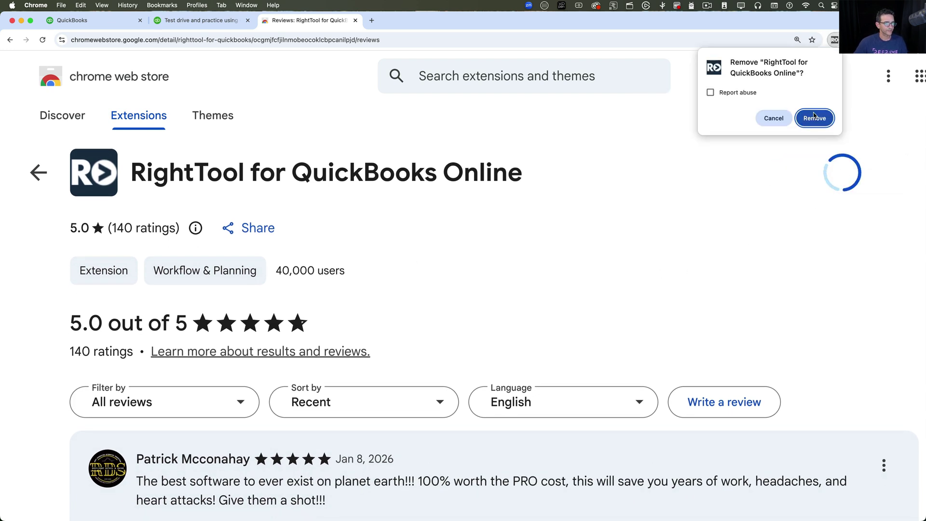
click(815, 120)
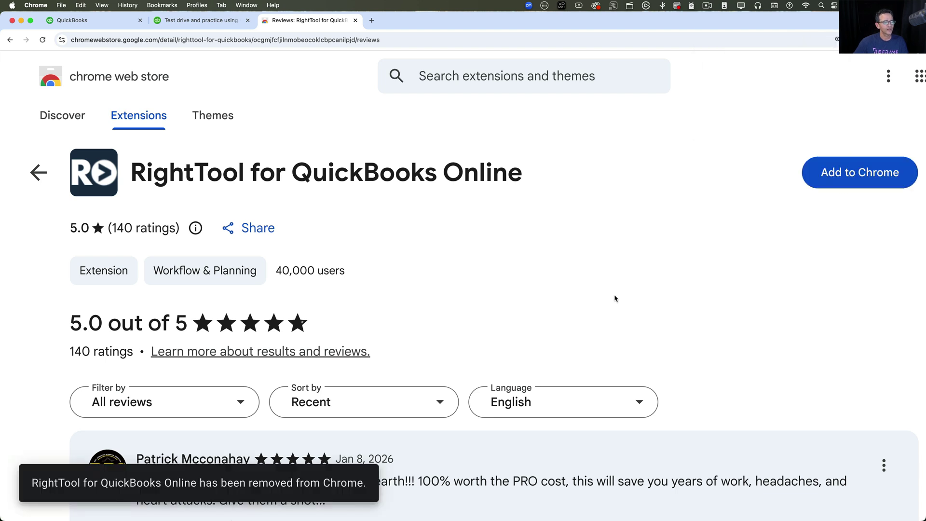
key(super+minus)
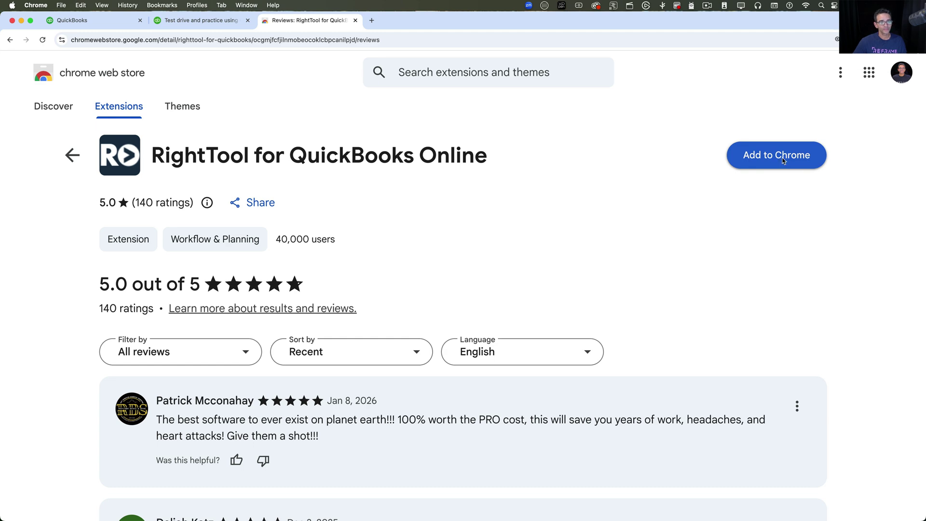
click(772, 160)
click(522, 311)
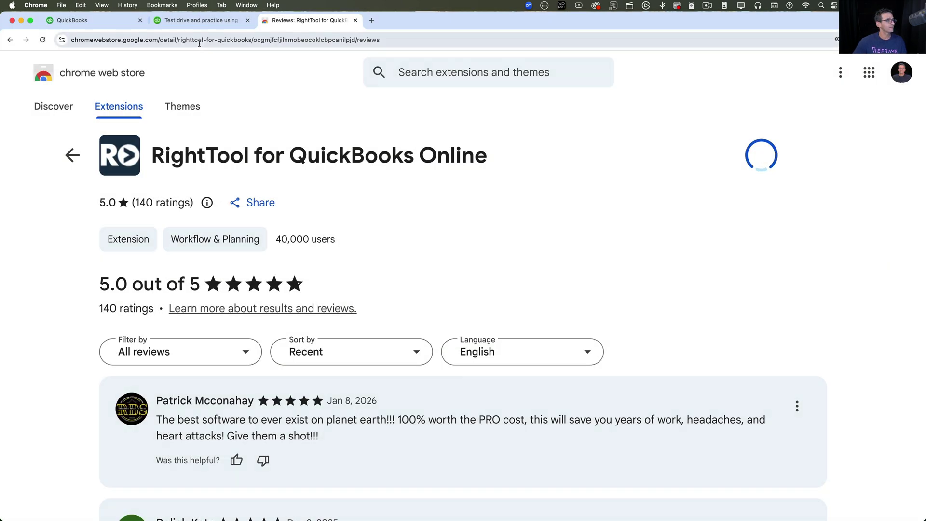